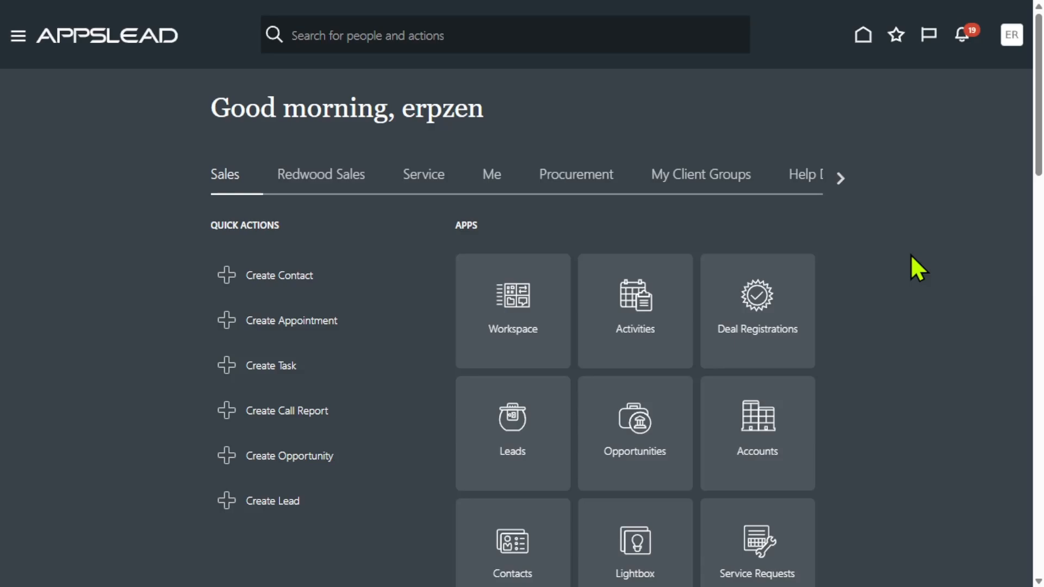
- Find the RECEIVABLESS group on the home page and open its Billing work area
{"action": "left_click", "coordinate": [838, 174]}
{"action": "left_click", "coordinate": [838, 175]}
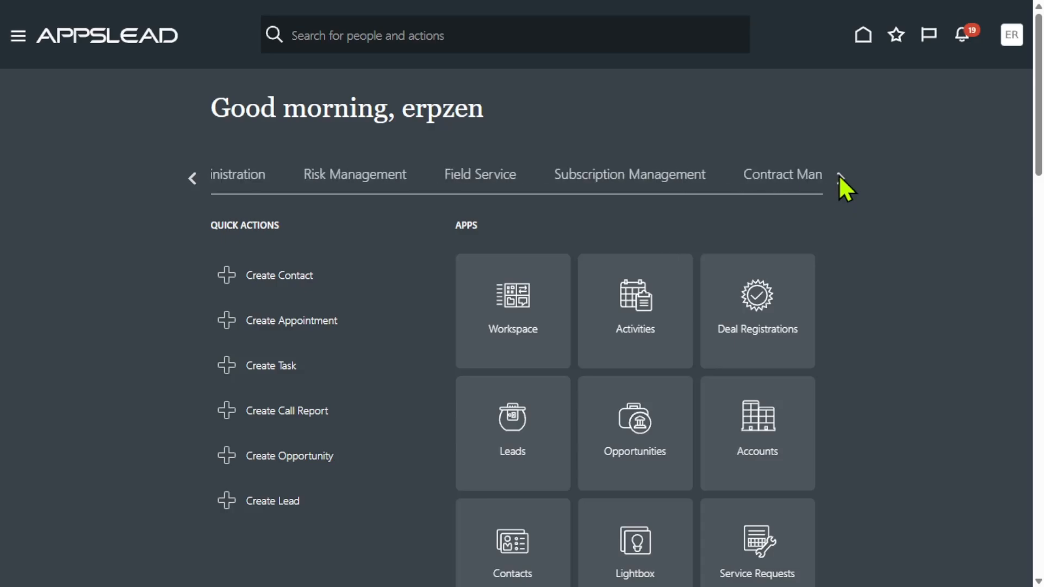
{"action": "left_click", "coordinate": [838, 175]}
{"action": "left_click", "coordinate": [838, 174]}
{"action": "left_click", "coordinate": [838, 175]}
{"action": "left_click", "coordinate": [839, 174]}
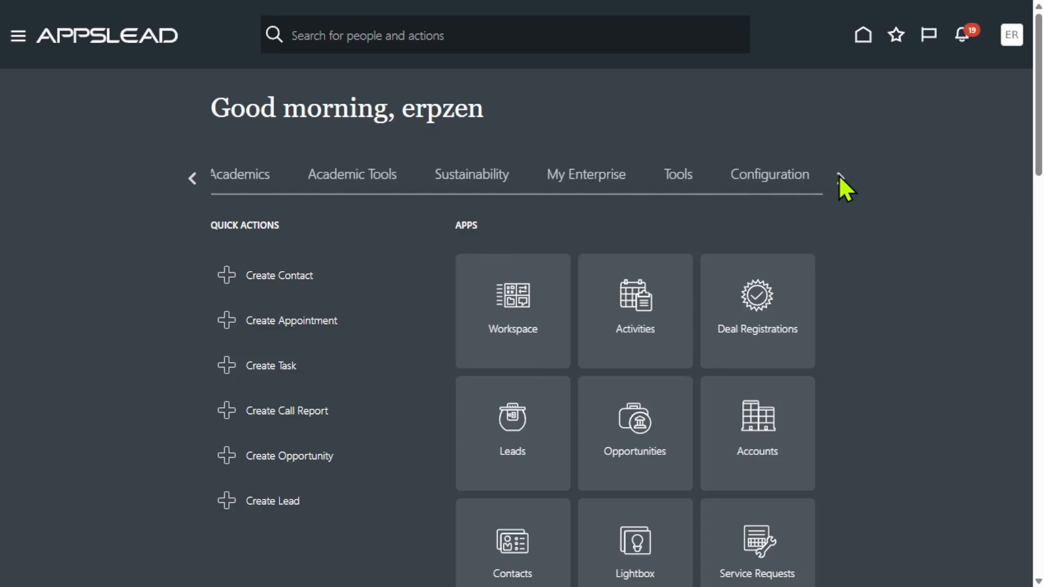
{"action": "left_click", "coordinate": [839, 174]}
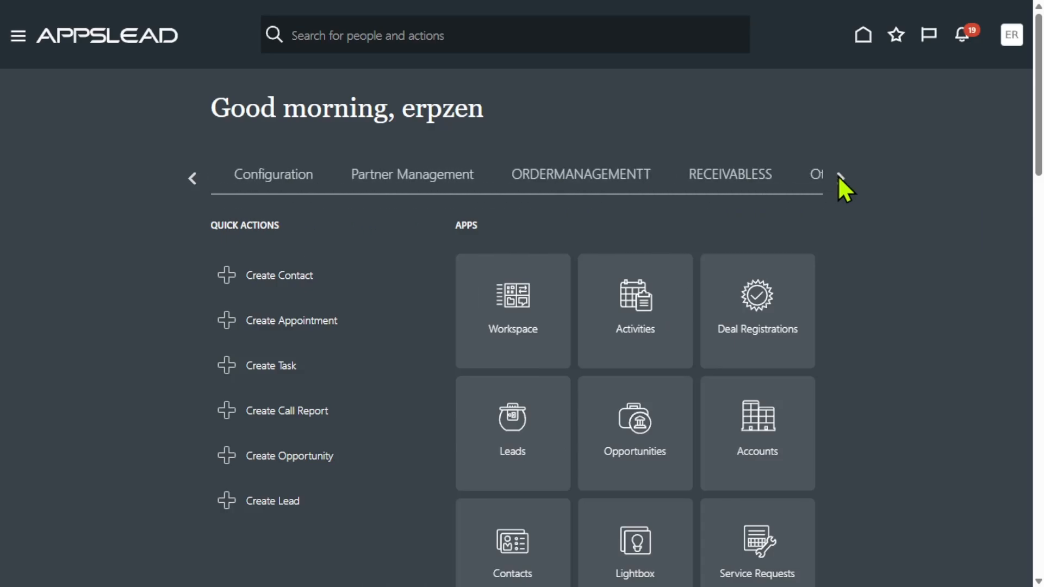
{"action": "left_click", "coordinate": [707, 181]}
{"action": "left_click", "coordinate": [266, 312]}
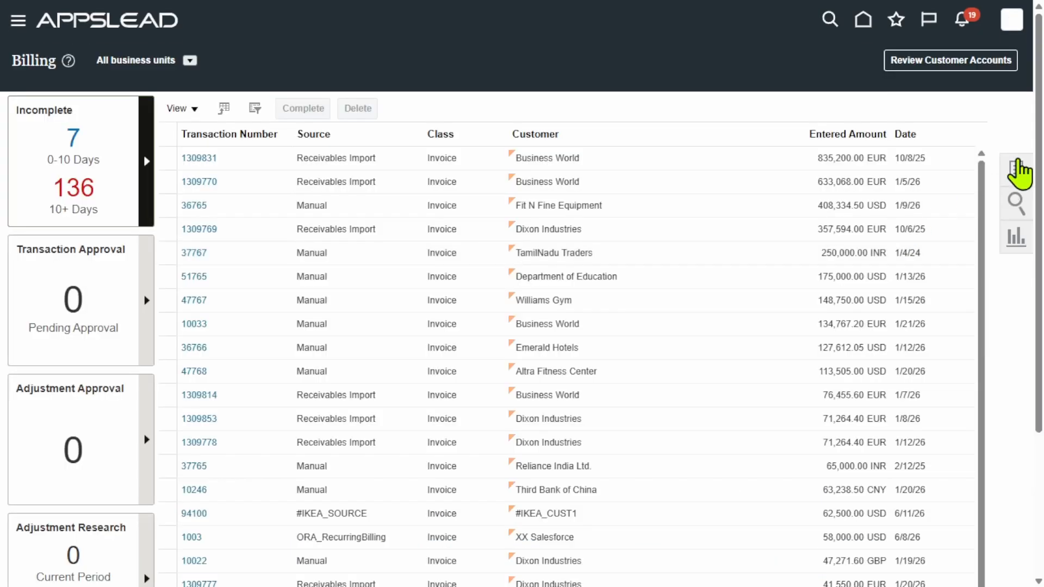
- Start a new invoice transaction and assign it to the business unit CAB USA Business Unit1
{"action": "left_click", "coordinate": [1013, 173]}
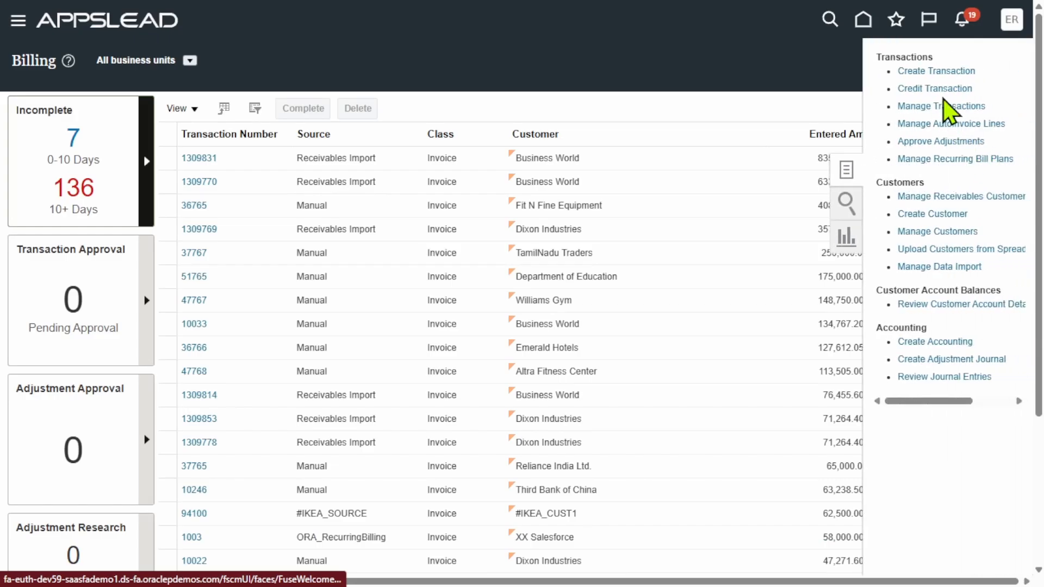
{"action": "left_click", "coordinate": [944, 71]}
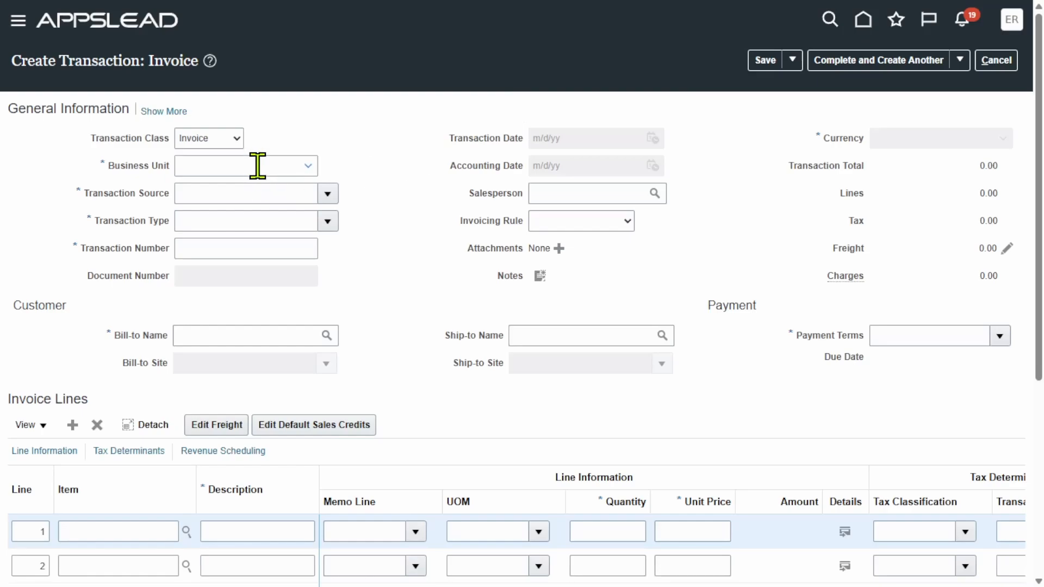
{"action": "left_click", "coordinate": [310, 167]}
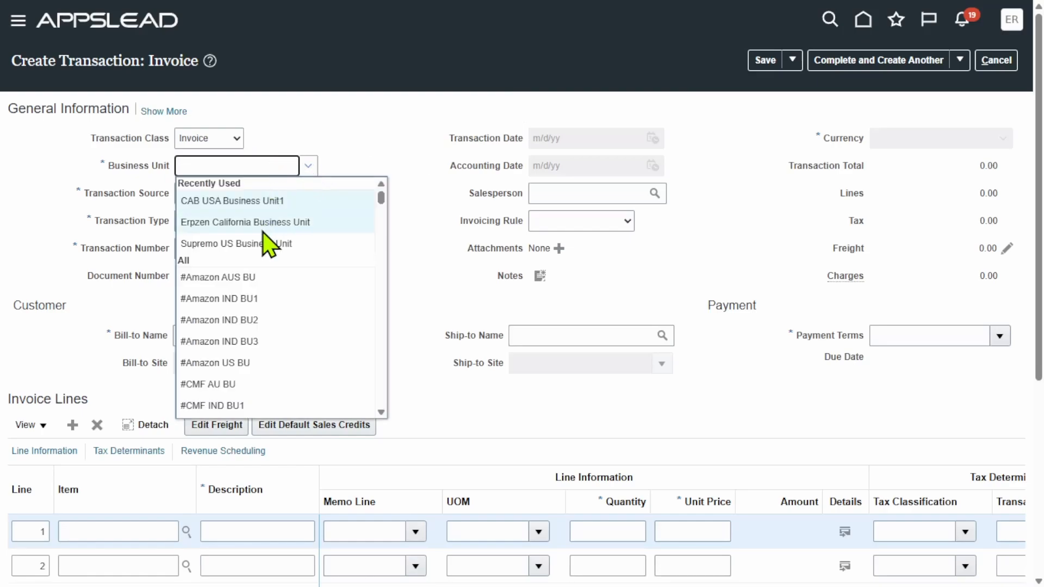
{"action": "left_click", "coordinate": [258, 201]}
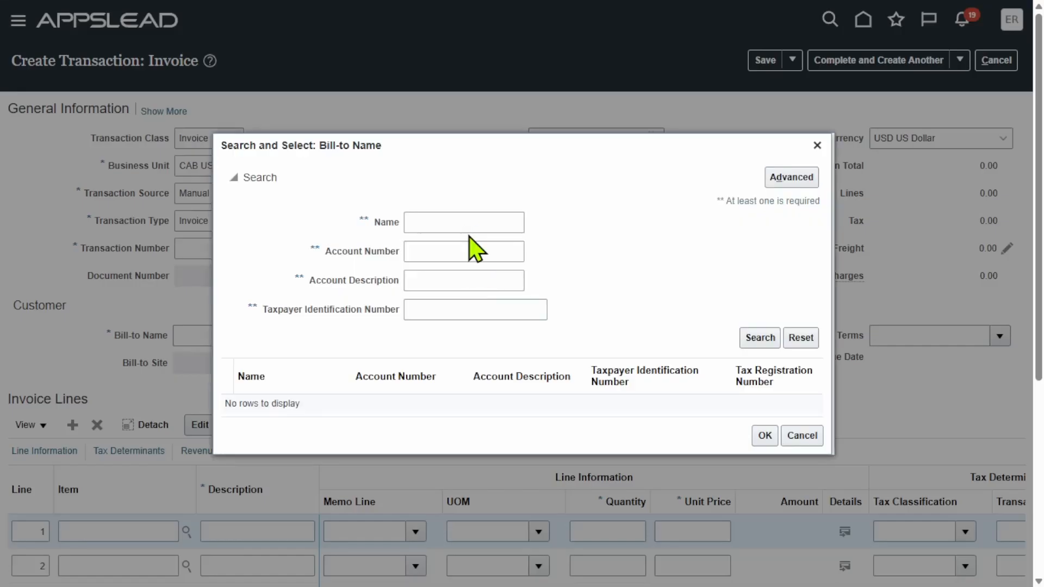
- Search the bill-to names for "erpzen" and select Erpzen customer as the invoice's bill-to customer
{"action": "left_click", "coordinate": [467, 222]}
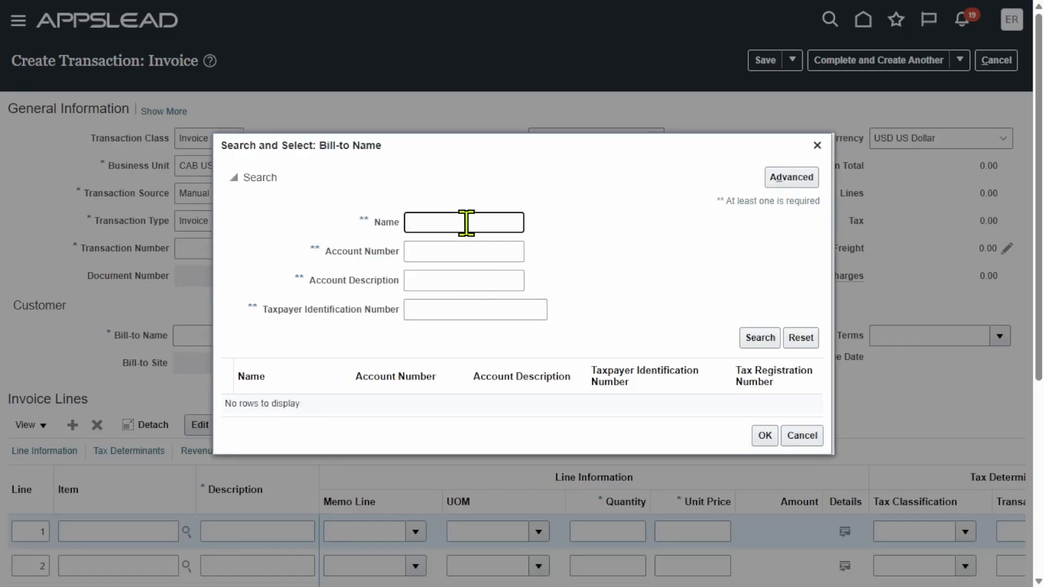
{"action": "type", "text": "erpze"}
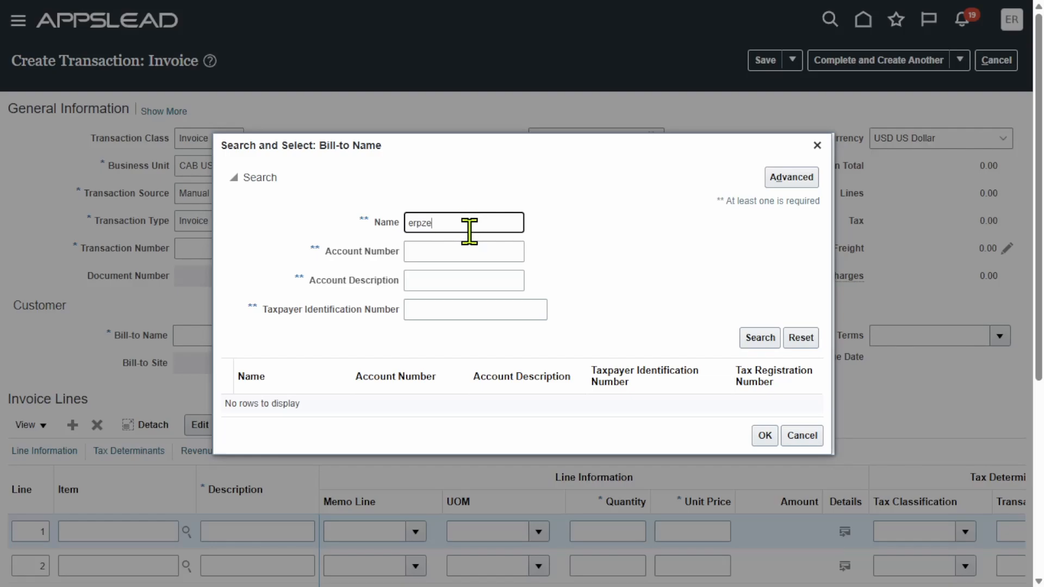
{"action": "type", "text": "n"}
{"action": "left_click", "coordinate": [752, 339]}
{"action": "left_click", "coordinate": [576, 415]}
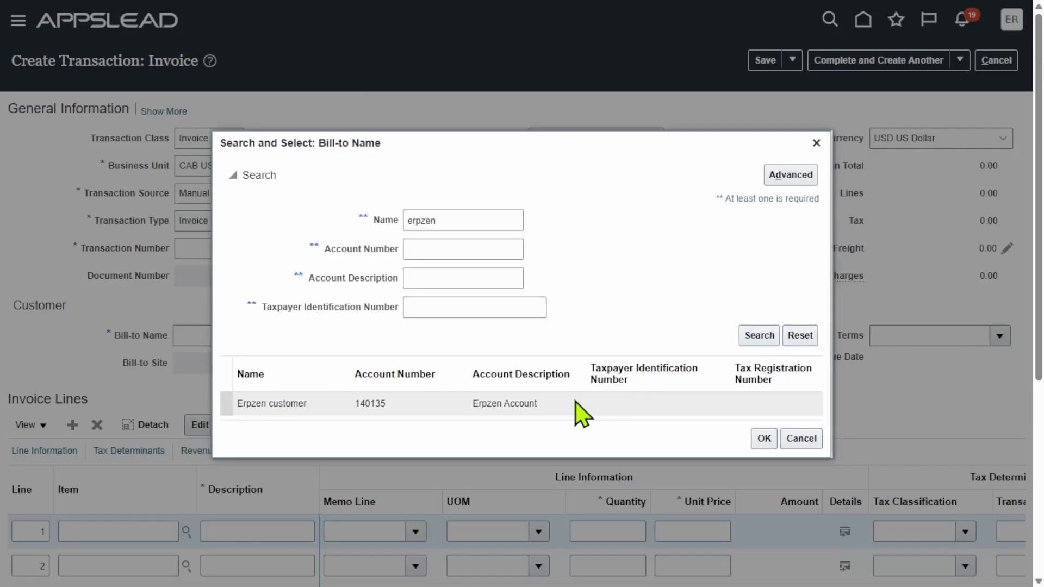
{"action": "left_click", "coordinate": [763, 444]}
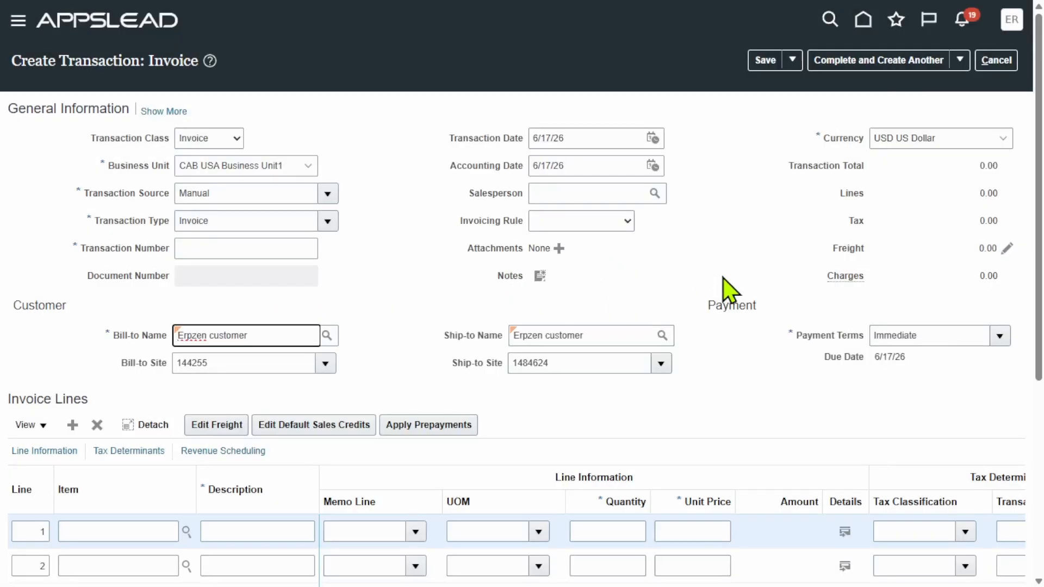
- Fill in invoice line 1 with the description "Sold goods", quantity 1 and unit price 1000
{"action": "scroll", "coordinate": [727, 289], "scroll_direction": "down", "scroll_amount": 5}
{"action": "left_click", "coordinate": [272, 237]}
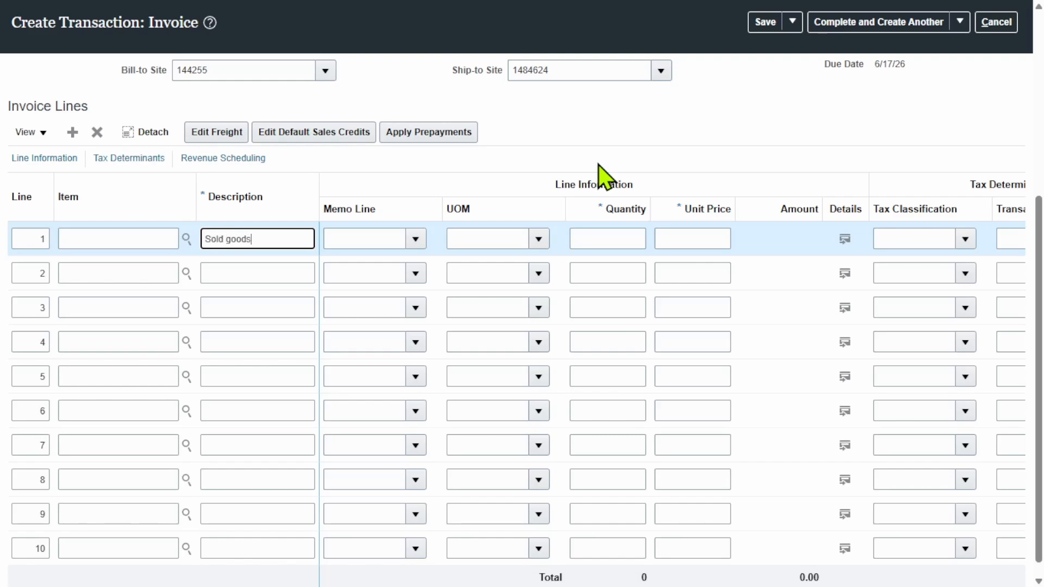
{"action": "type", "text": "Sold goods"}
{"action": "key", "text": "Tab"}
{"action": "key", "text": "Tab"}
{"action": "key", "text": "Tab"}
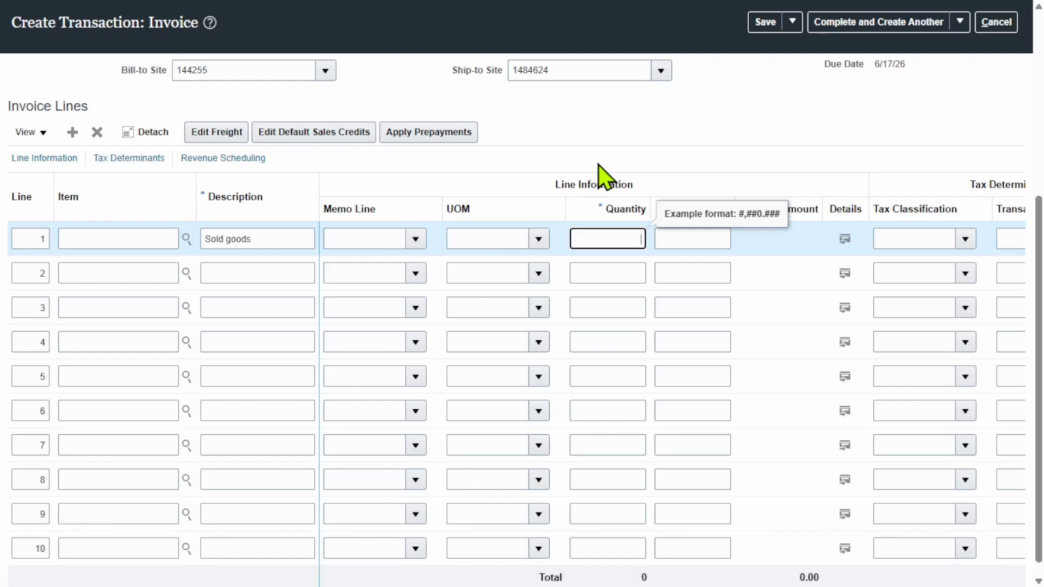
{"action": "type", "text": "1"}
{"action": "key", "text": "Tab"}
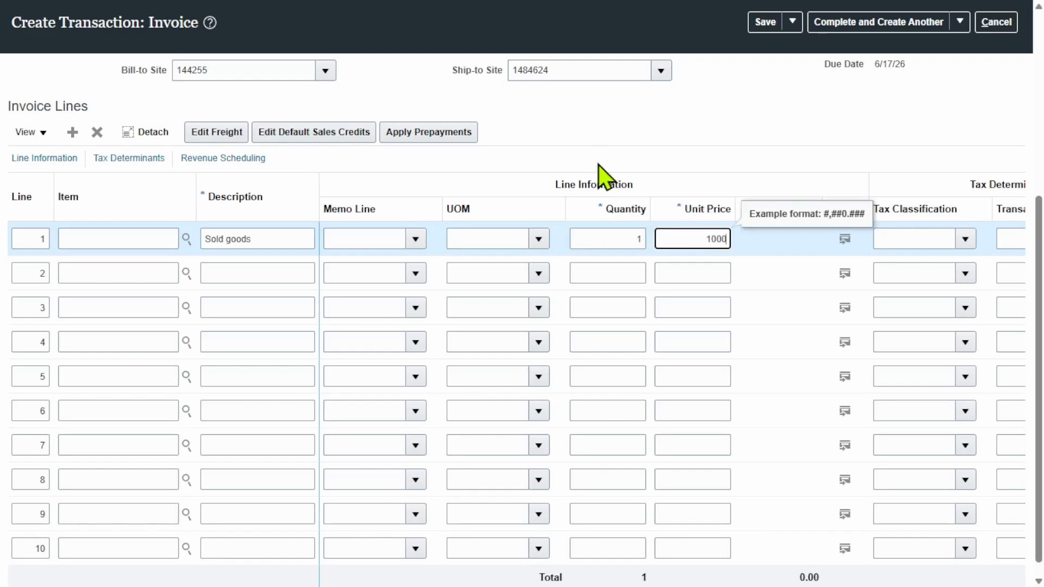
{"action": "left_click", "coordinate": [788, 103]}
- Save the invoice and try to complete and close it
{"action": "scroll", "coordinate": [850, 161], "scroll_direction": "up", "scroll_amount": 3}
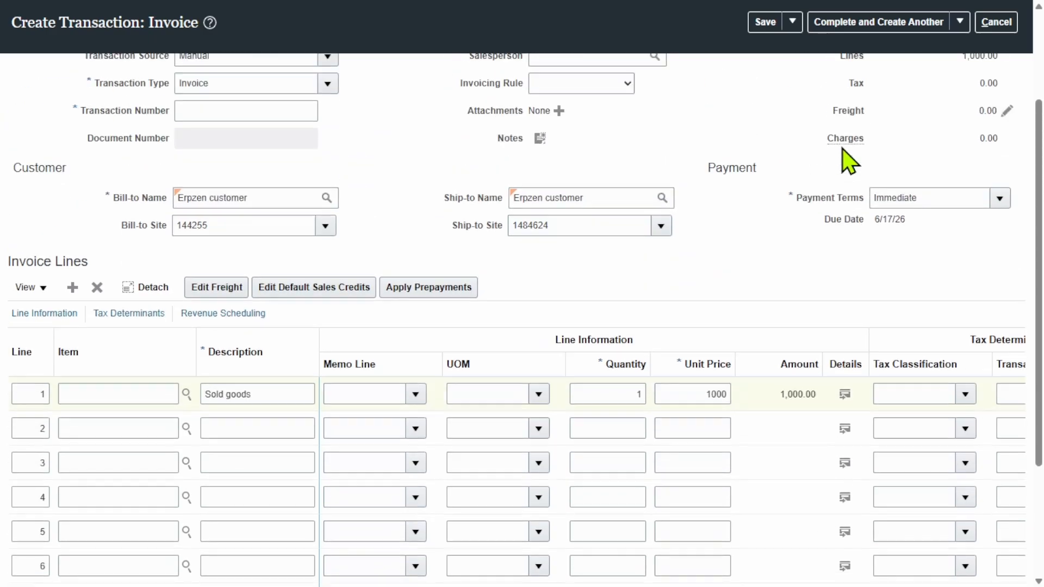
{"action": "scroll", "coordinate": [850, 162], "scroll_direction": "up", "scroll_amount": 2}
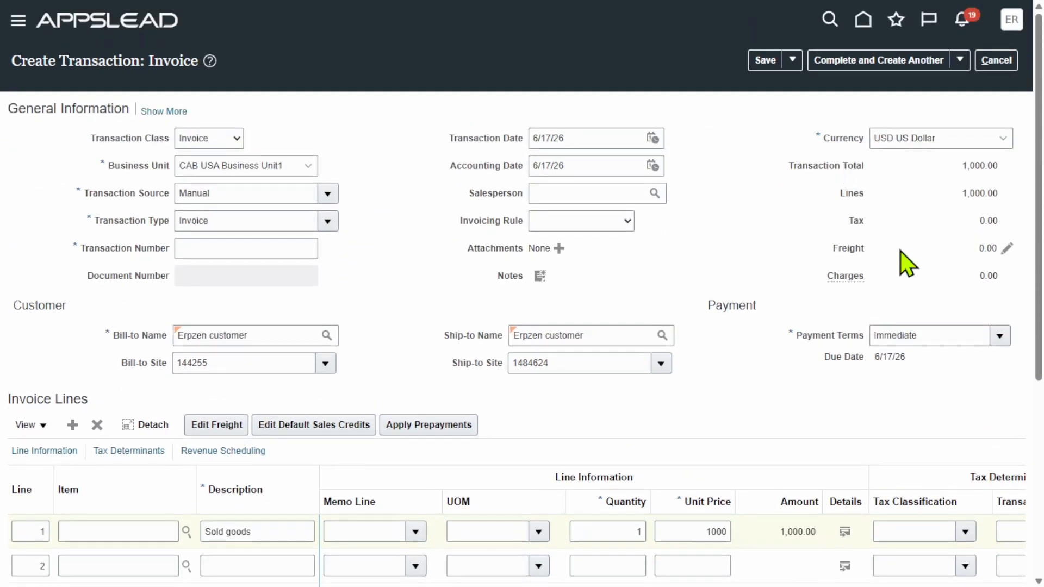
{"action": "left_click", "coordinate": [767, 56]}
{"action": "left_click", "coordinate": [961, 58]}
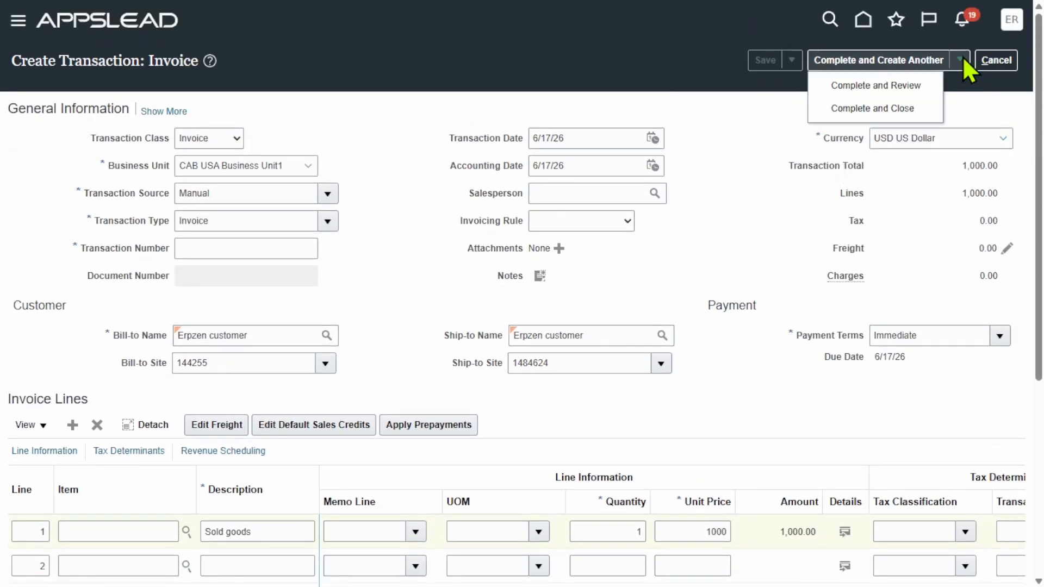
{"action": "left_click", "coordinate": [907, 108]}
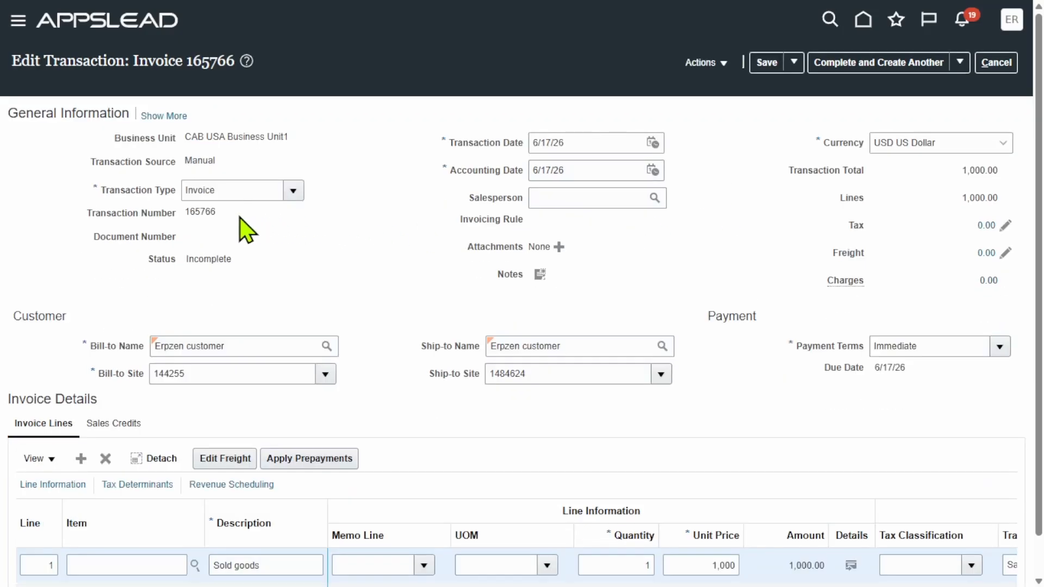
- Copy the invoice's transaction number, switch to Notepad and paste it below the prepayment line, leaving a blank line between
{"action": "double_click", "coordinate": [188, 213]}
{"action": "key", "text": "ctrl+c"}
{"action": "key", "text": "super"}
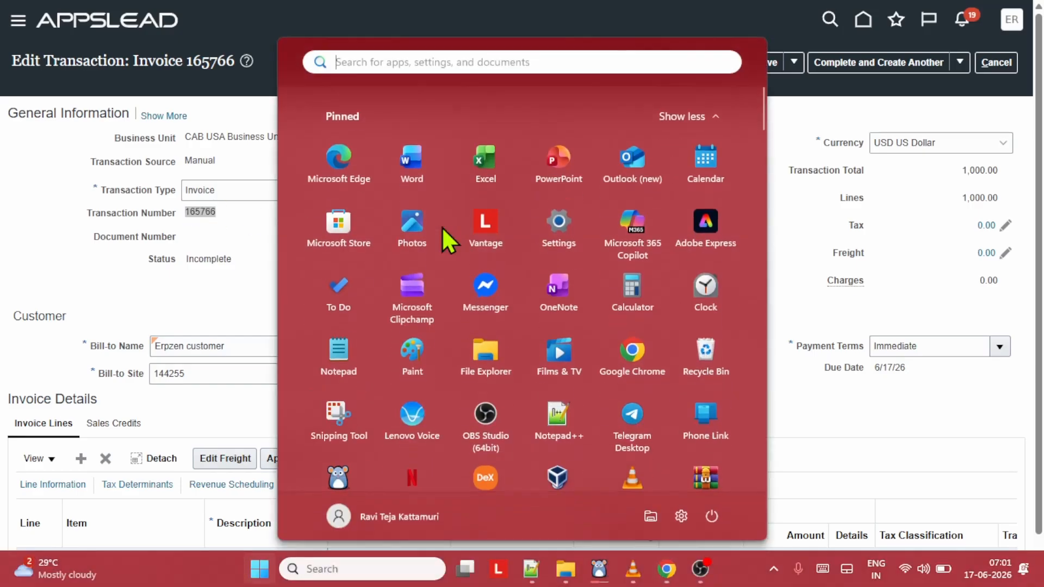
{"action": "left_click", "coordinate": [341, 352]}
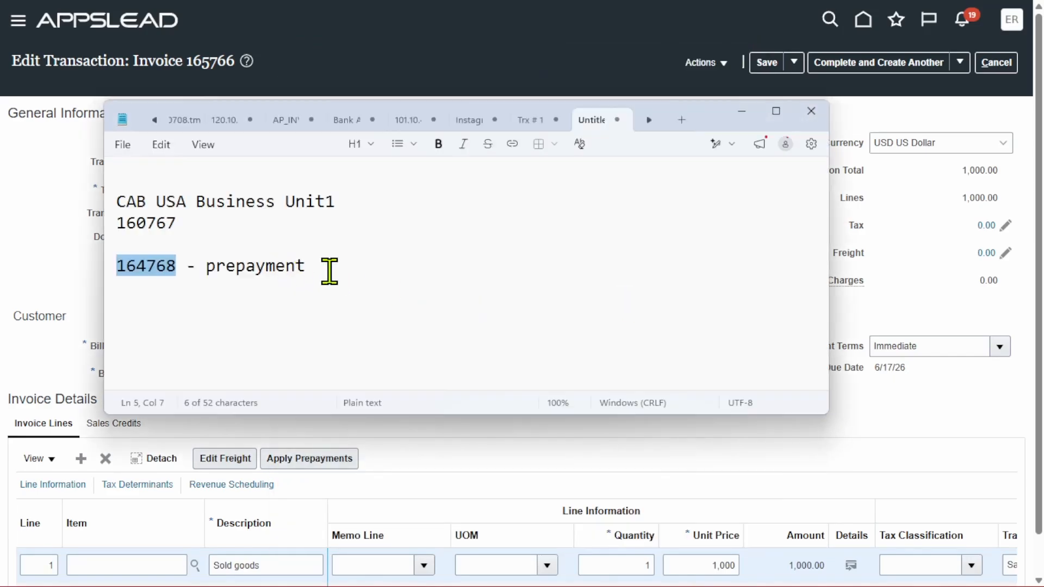
{"action": "left_click", "coordinate": [332, 266]}
{"action": "key", "text": "Return"}
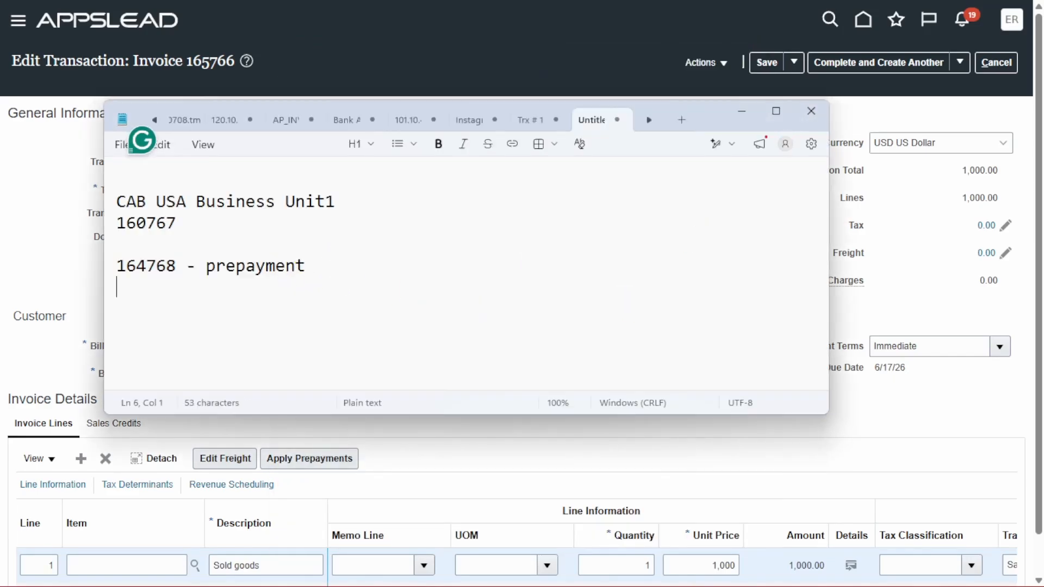
{"action": "key", "text": "ctrl+v"}
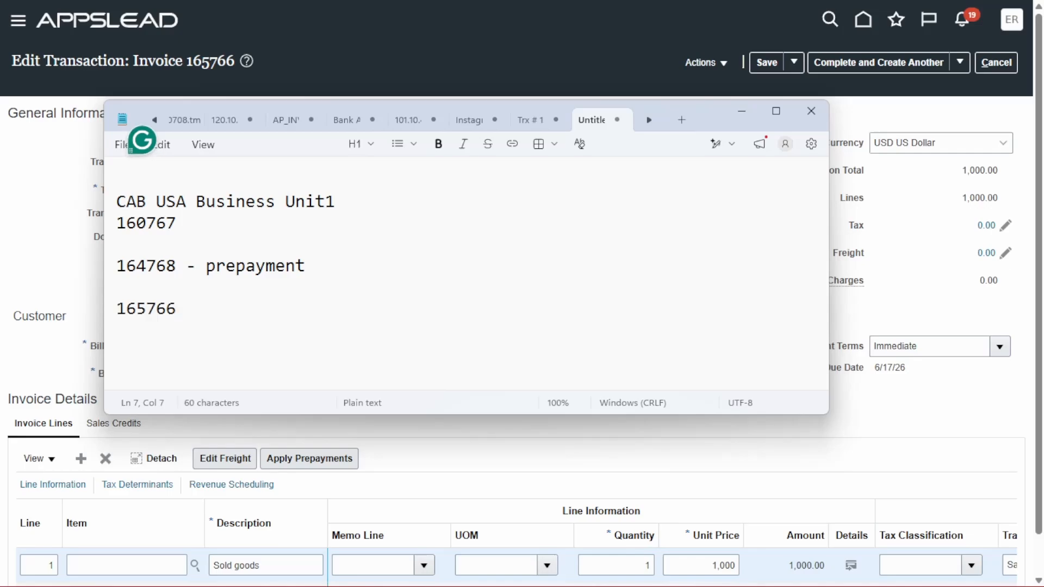
{"action": "left_click", "coordinate": [742, 114]}
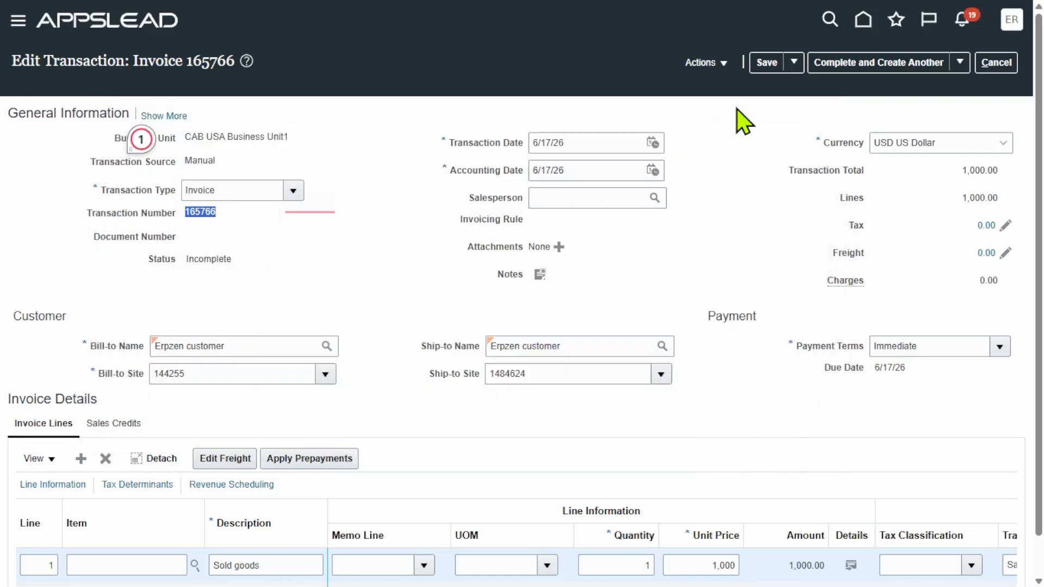
- Save and close the invoice transaction, and dismiss the confirmation
{"action": "left_click", "coordinate": [795, 58]}
{"action": "left_click", "coordinate": [812, 94]}
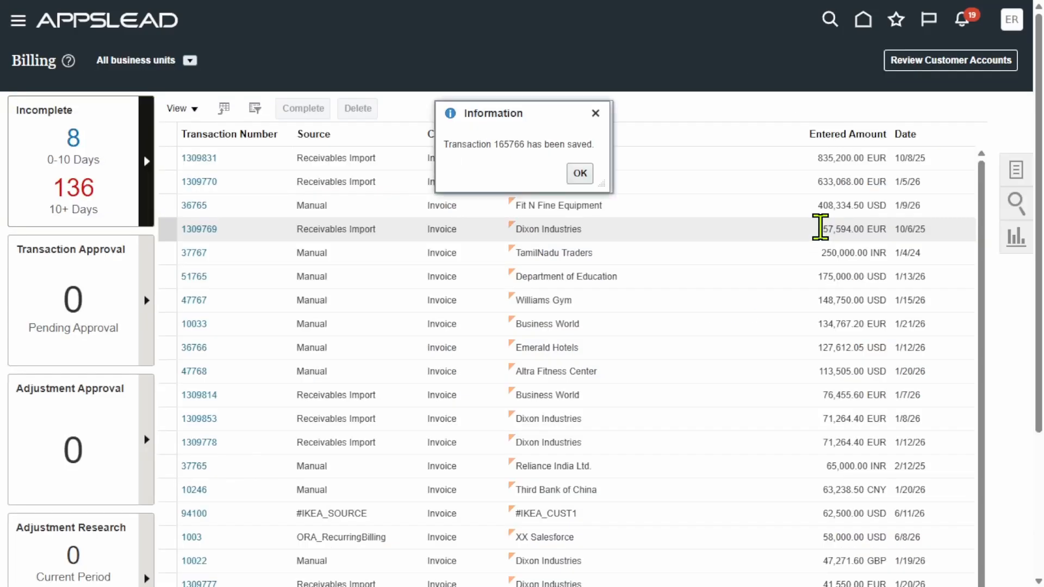
{"action": "left_click", "coordinate": [587, 174]}
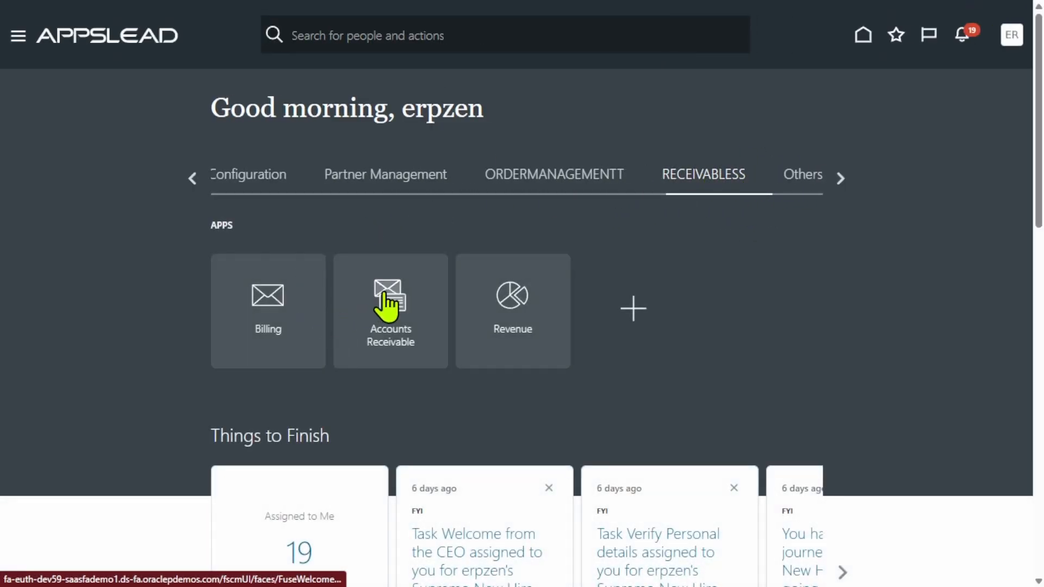
- Start a new receipt in the Accounts Receivable work area for the business unit CAB USA Business Unit1
{"action": "left_click", "coordinate": [385, 297]}
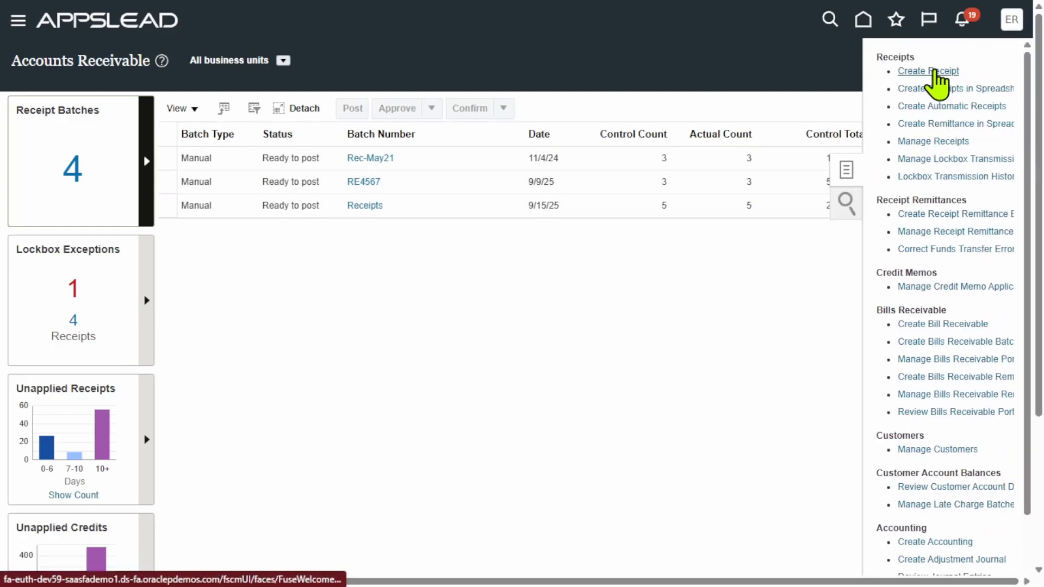
{"action": "left_click", "coordinate": [934, 72]}
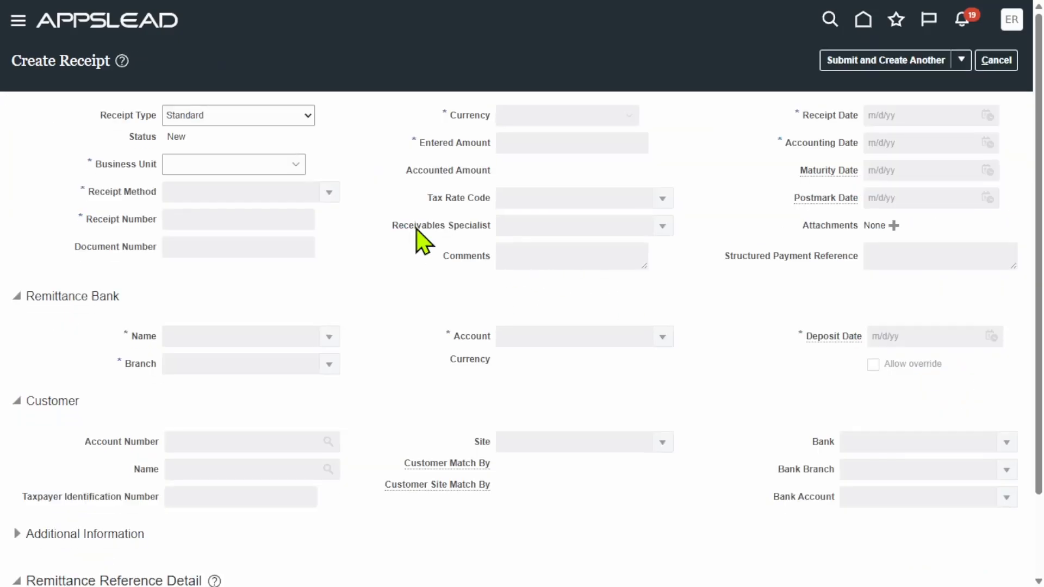
{"action": "left_click", "coordinate": [296, 164]}
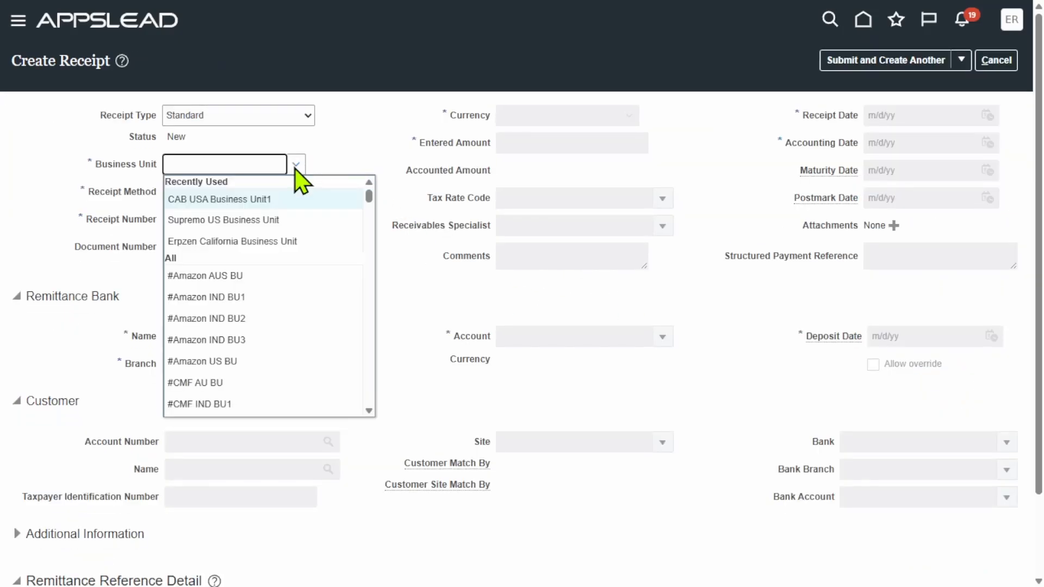
{"action": "left_click", "coordinate": [284, 197]}
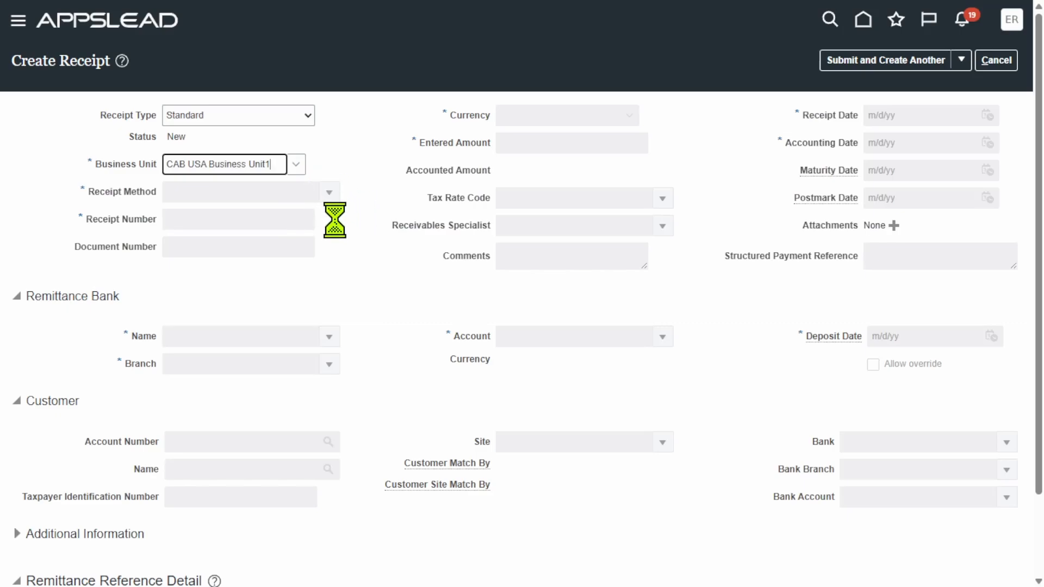
- Set the receipt method to CAB New York Check and the receipt number to 4567
{"action": "left_click", "coordinate": [328, 195]}
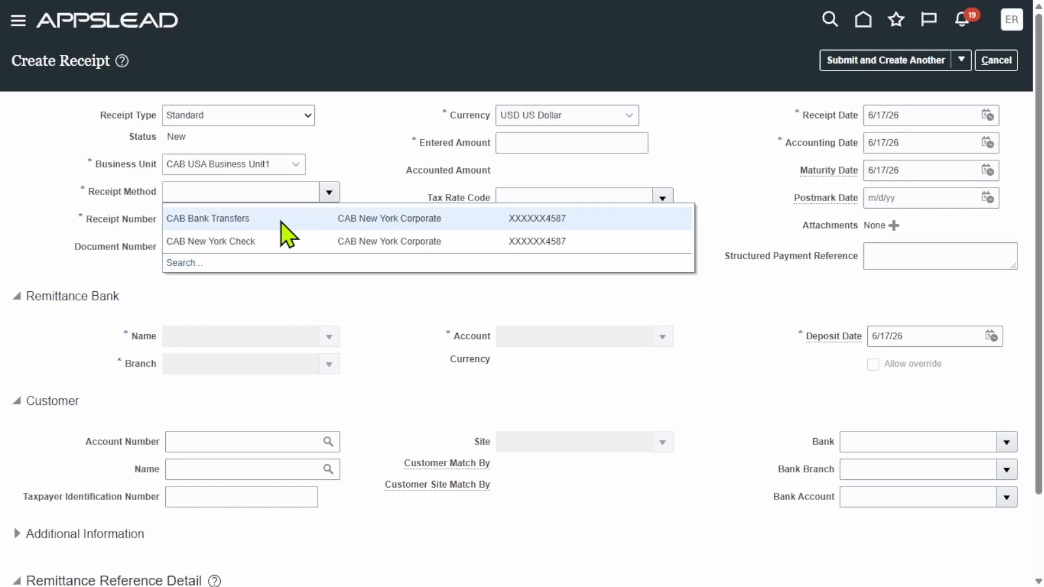
{"action": "left_click", "coordinate": [286, 242]}
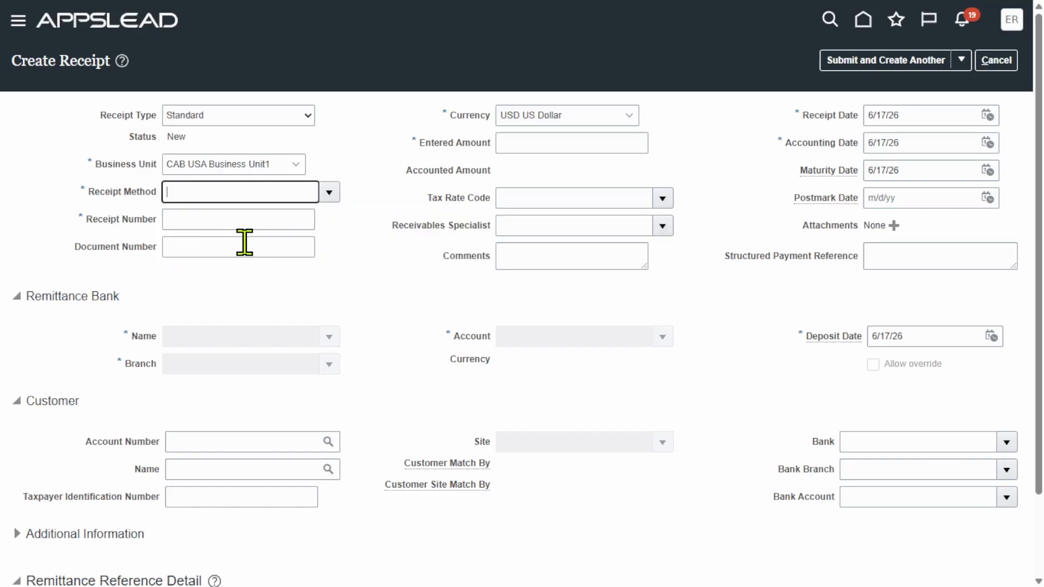
{"action": "left_click", "coordinate": [197, 219]}
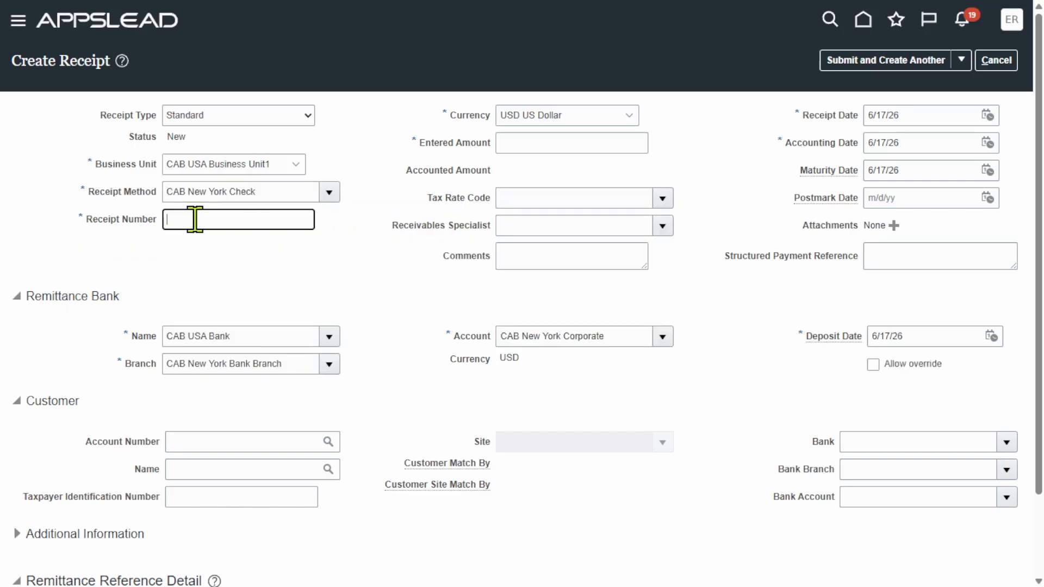
{"action": "left_click", "coordinate": [363, 283]}
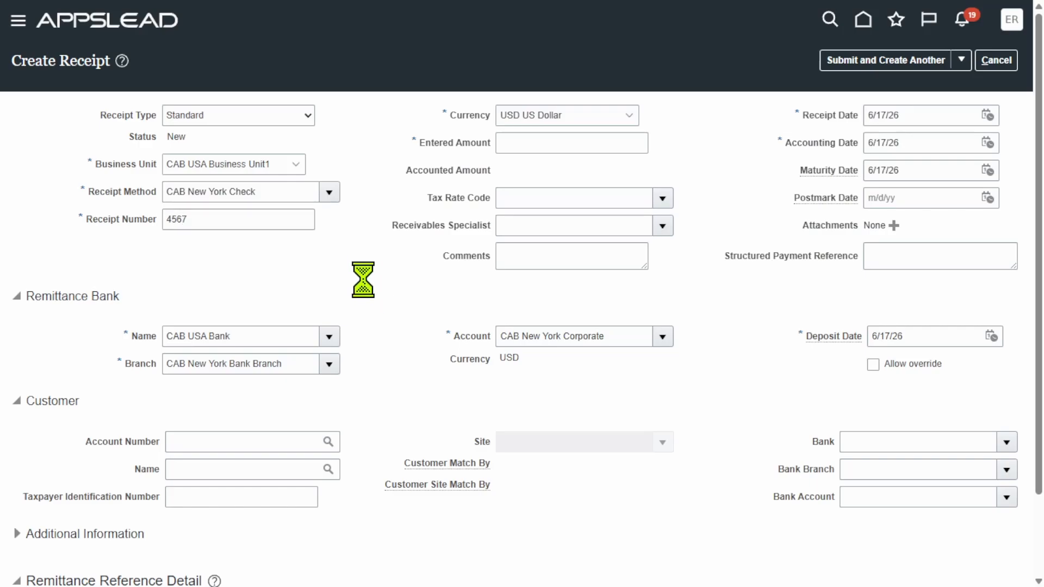
- Set the receipt's entered amount to 1,000.00 and select Erpzen customer as its customer
{"action": "left_click", "coordinate": [580, 143]}
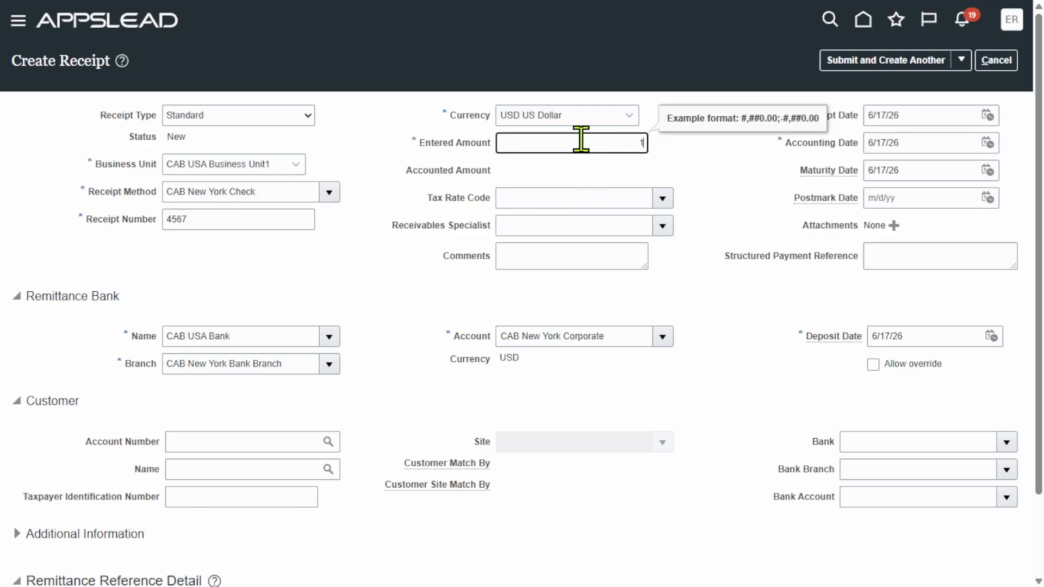
{"action": "left_click", "coordinate": [413, 313]}
{"action": "left_click", "coordinate": [329, 469]}
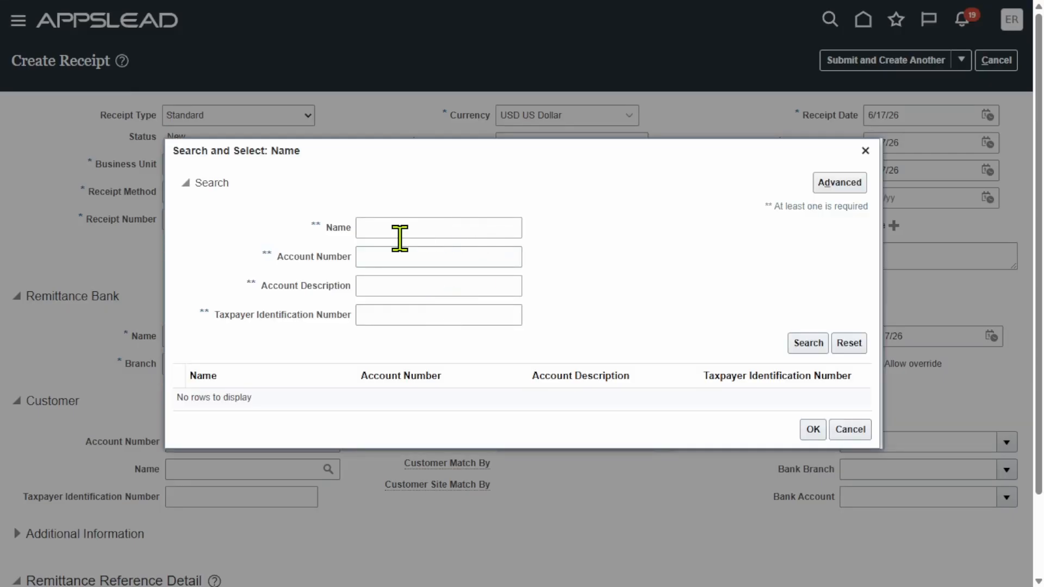
{"action": "left_click", "coordinate": [400, 236]}
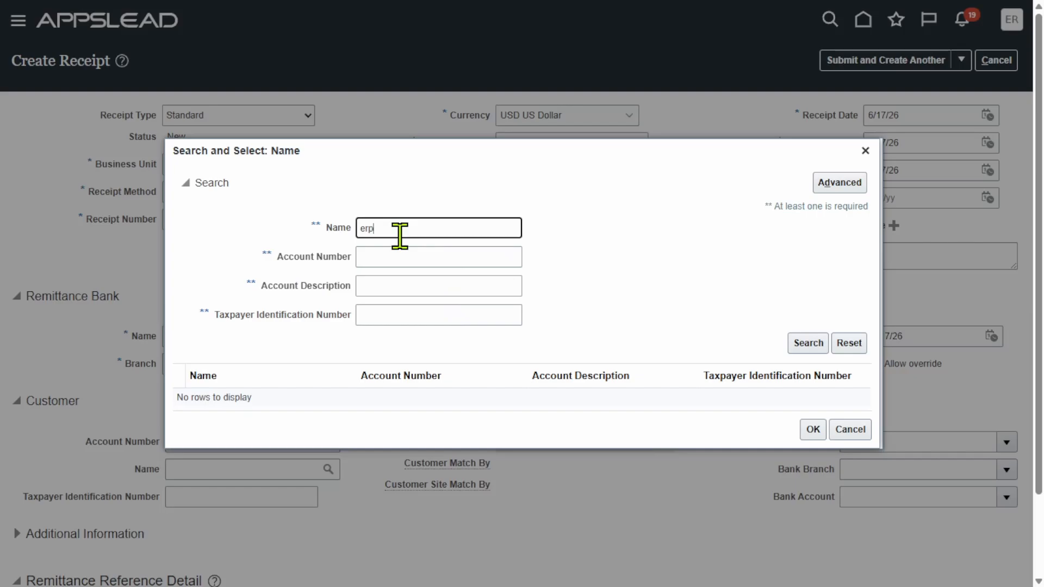
{"action": "type", "text": "erpzen"}
{"action": "left_click", "coordinate": [810, 343]}
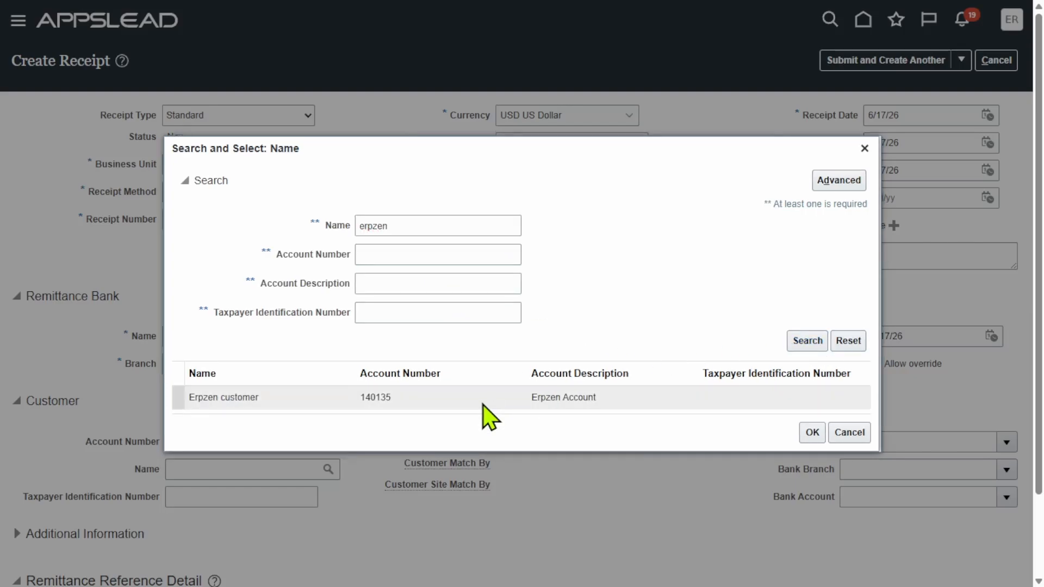
{"action": "left_click", "coordinate": [484, 405]}
{"action": "left_click", "coordinate": [813, 433]}
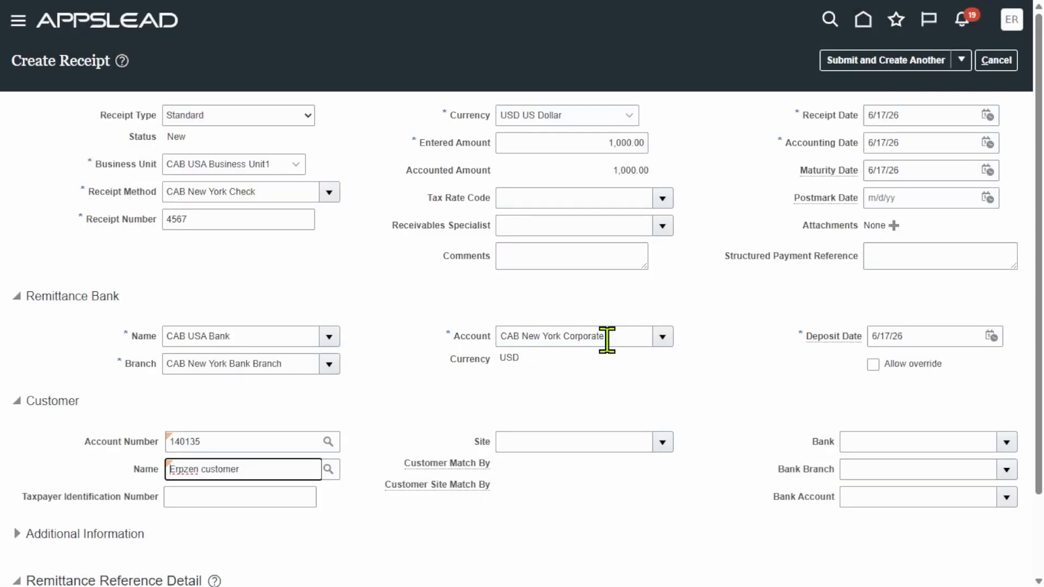
- Assign the primary Erpzen Customer Address site, then submit the receipt for manual application
{"action": "left_click", "coordinate": [662, 442]}
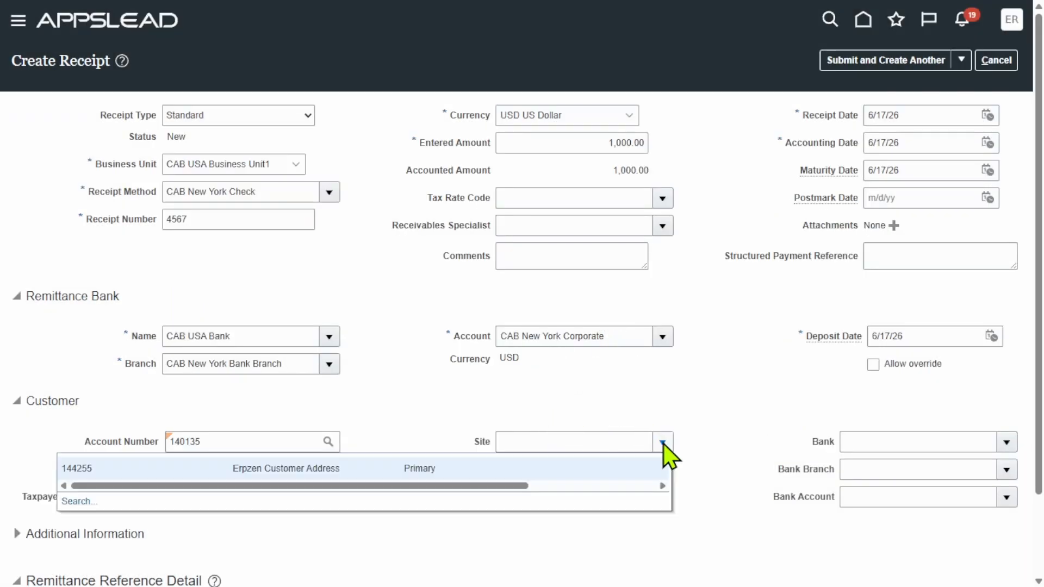
{"action": "left_click", "coordinate": [564, 473]}
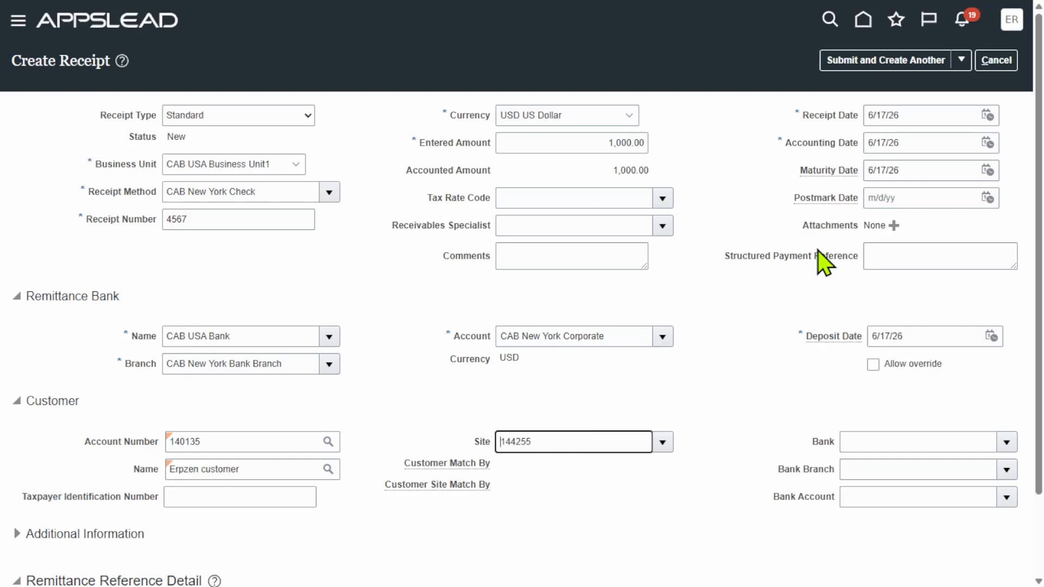
{"action": "left_click", "coordinate": [962, 60]}
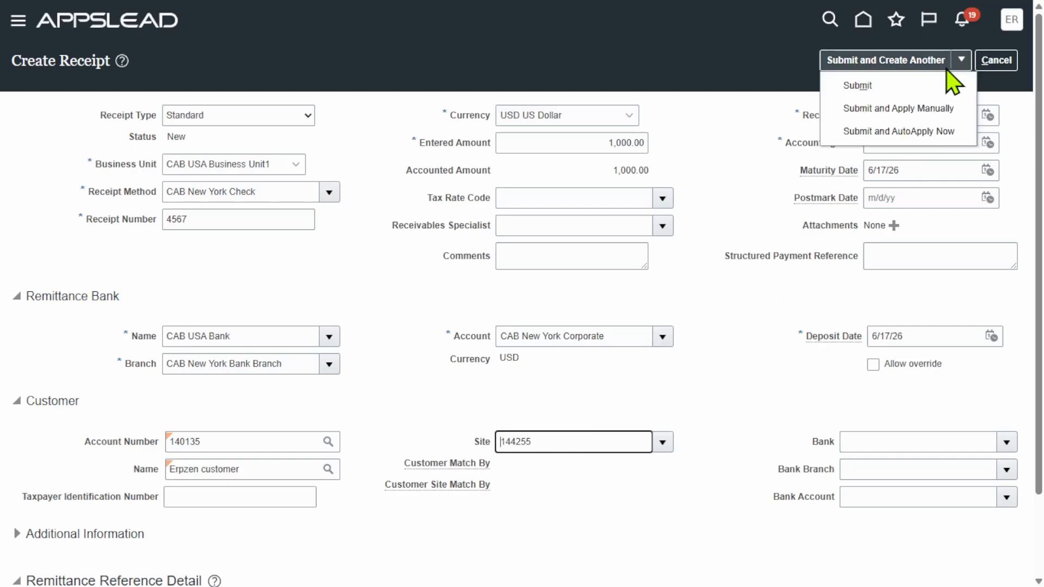
{"action": "left_click", "coordinate": [932, 109]}
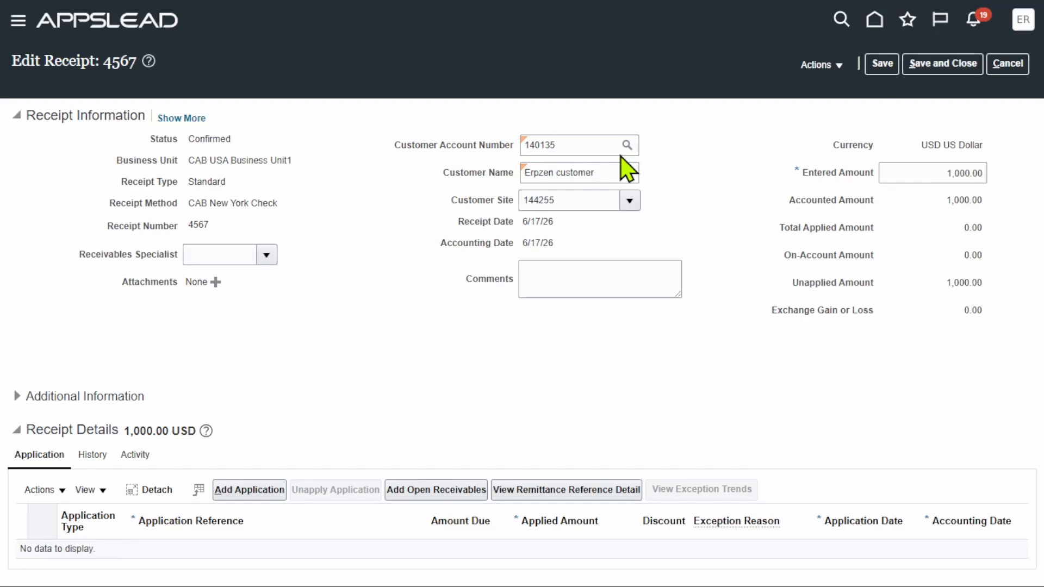
- Search the open receivables of Erpzen customer using the copied invoice transaction number as the receipt reference number
{"action": "left_click", "coordinate": [451, 492]}
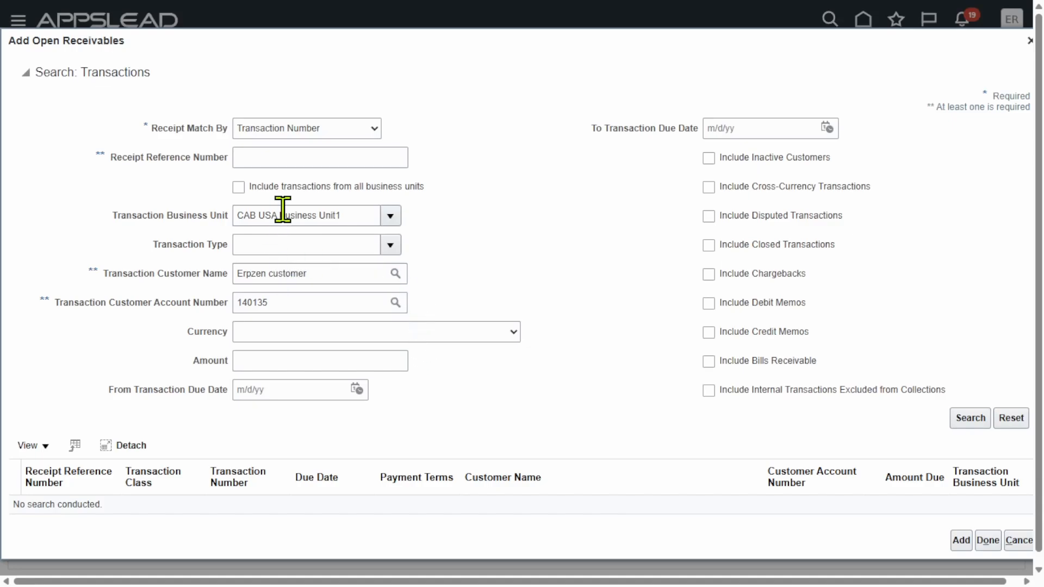
{"action": "left_click", "coordinate": [281, 157]}
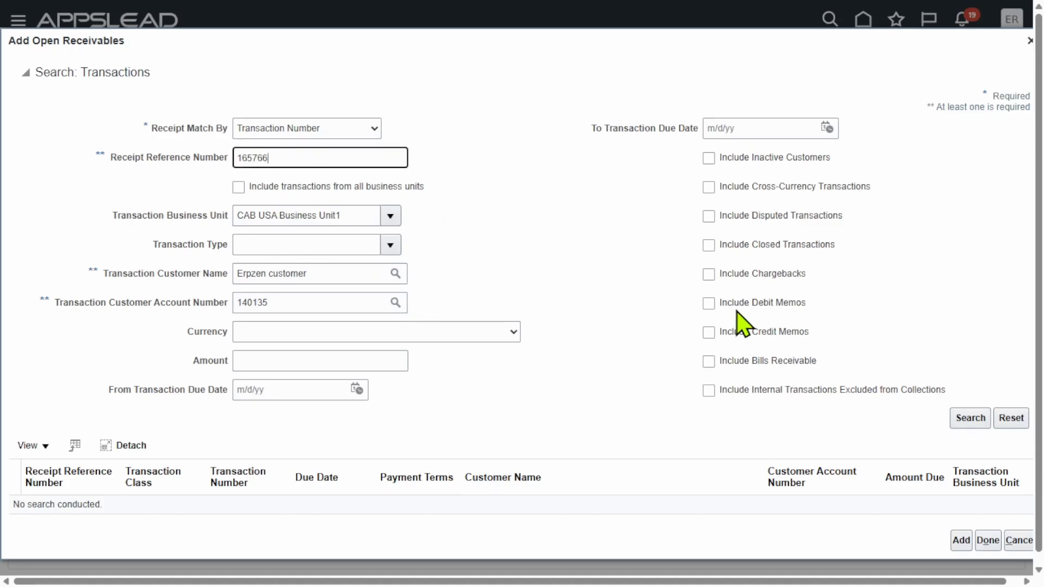
{"action": "left_click", "coordinate": [971, 418]}
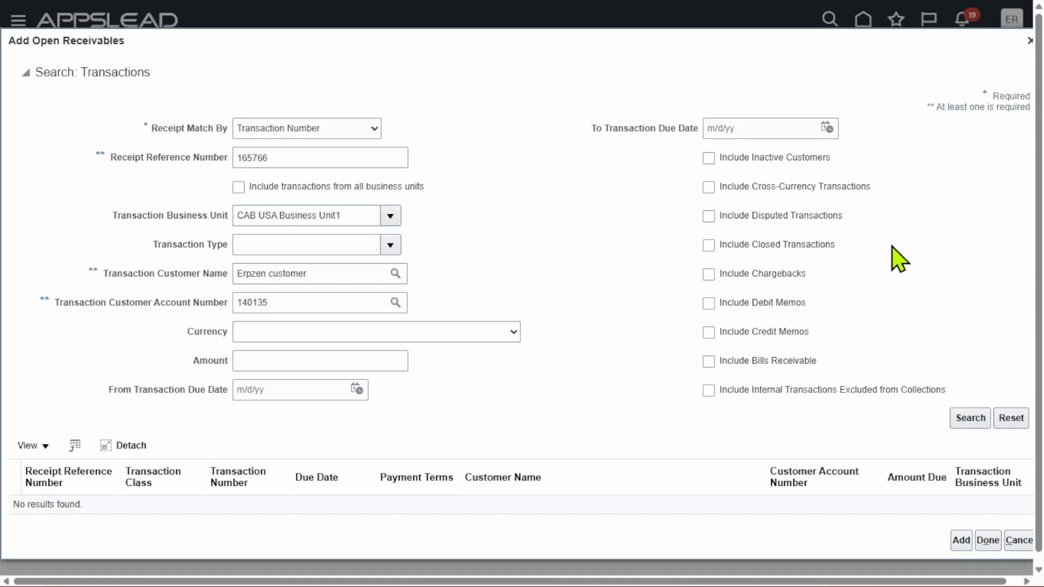
- Switch to Notepad, select the last noted transaction number to check it, and return to the open receivables search
{"action": "key", "text": "super"}
{"action": "left_click", "coordinate": [694, 580]}
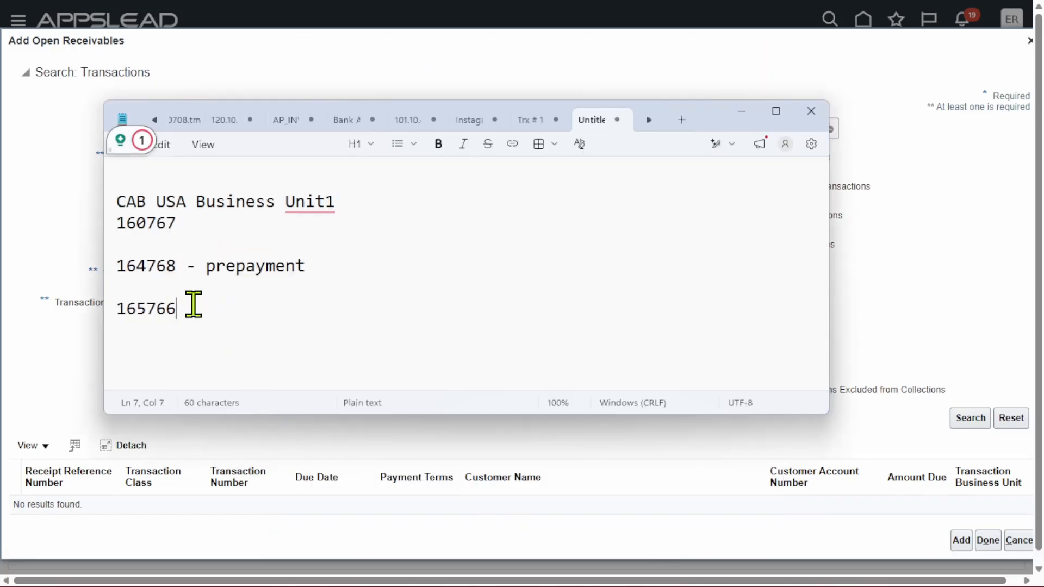
{"action": "left_click_drag", "start_coordinate": [194, 306], "coordinate": [115, 308]}
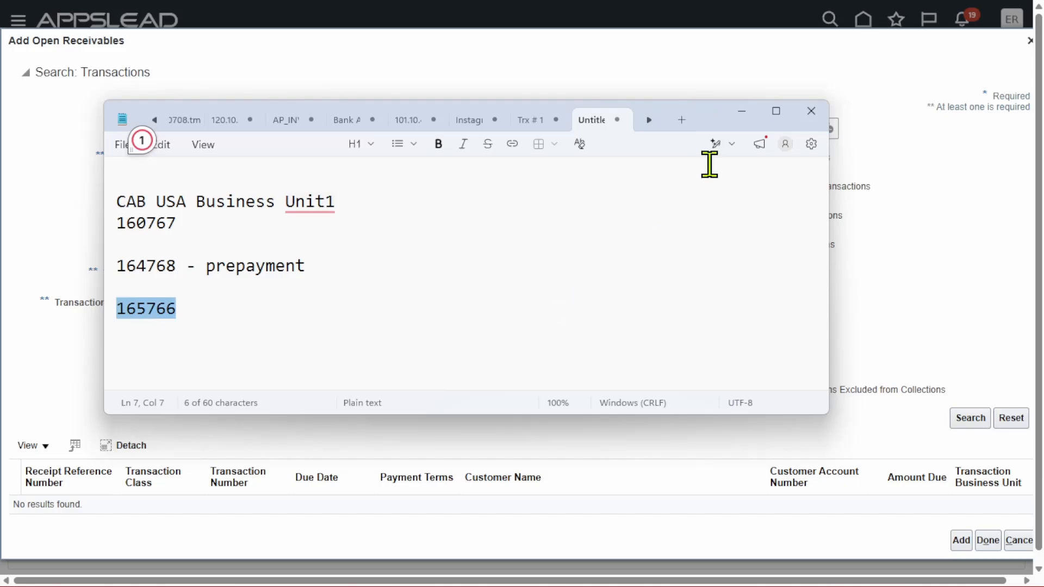
{"action": "left_click", "coordinate": [742, 114]}
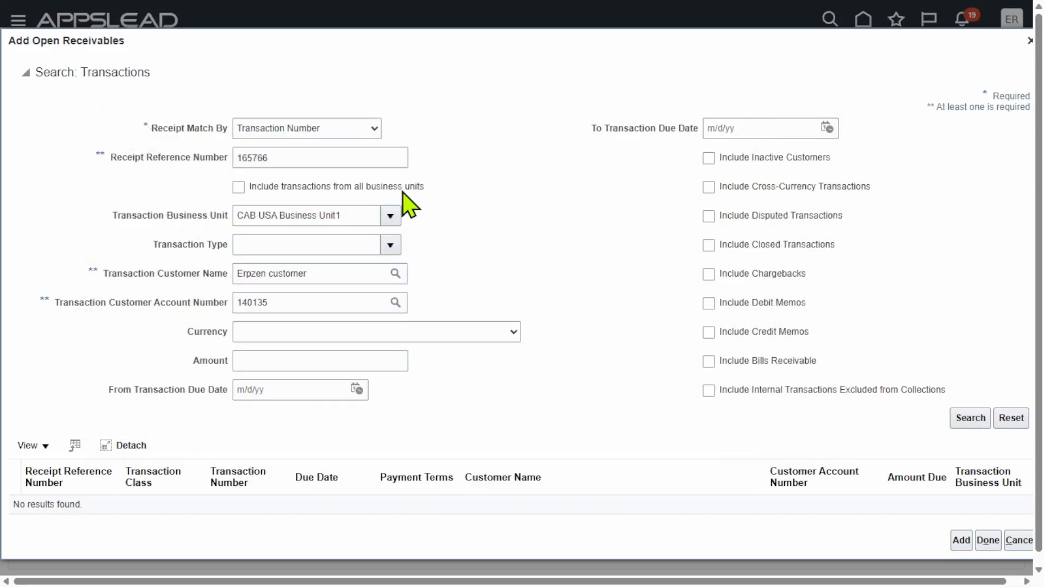
- Search all open receivables of Erpzen customer without a receipt reference number, and leave the dialog without adding any
{"action": "double_click", "coordinate": [282, 162]}
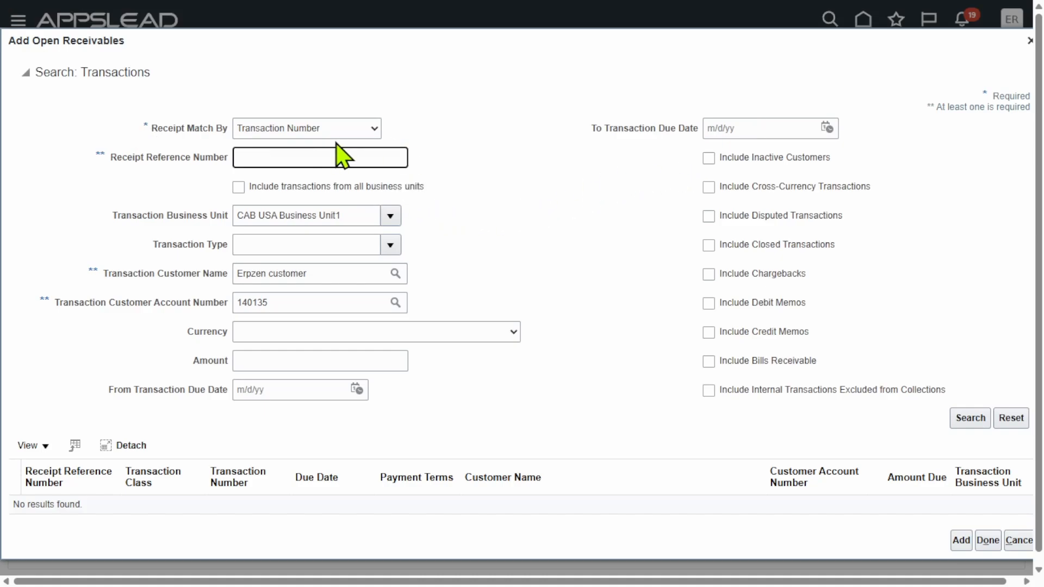
{"action": "left_click", "coordinate": [365, 130]}
{"action": "left_click", "coordinate": [325, 185]}
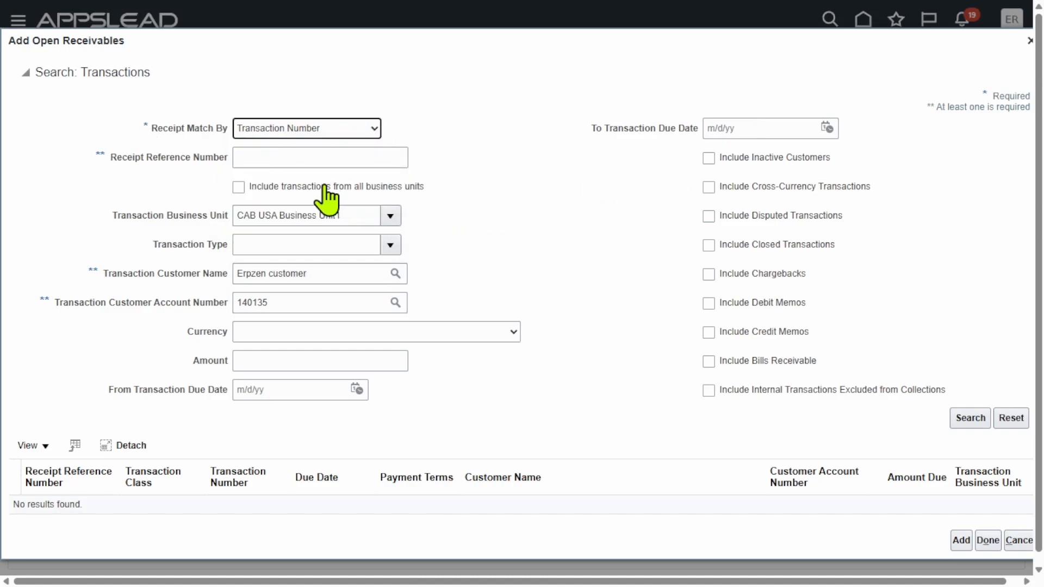
{"action": "left_click", "coordinate": [975, 416]}
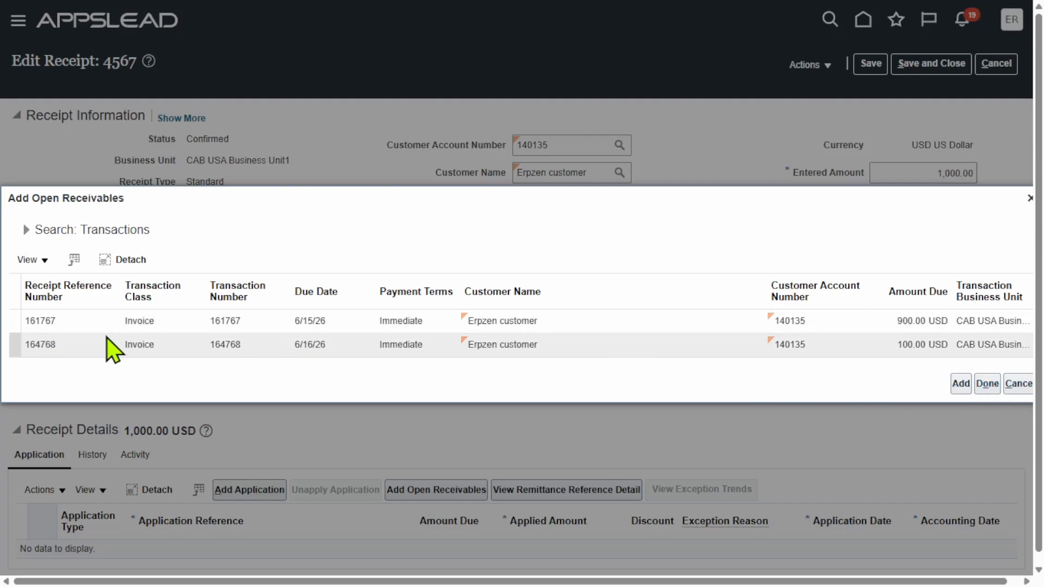
{"action": "left_click", "coordinate": [564, 338]}
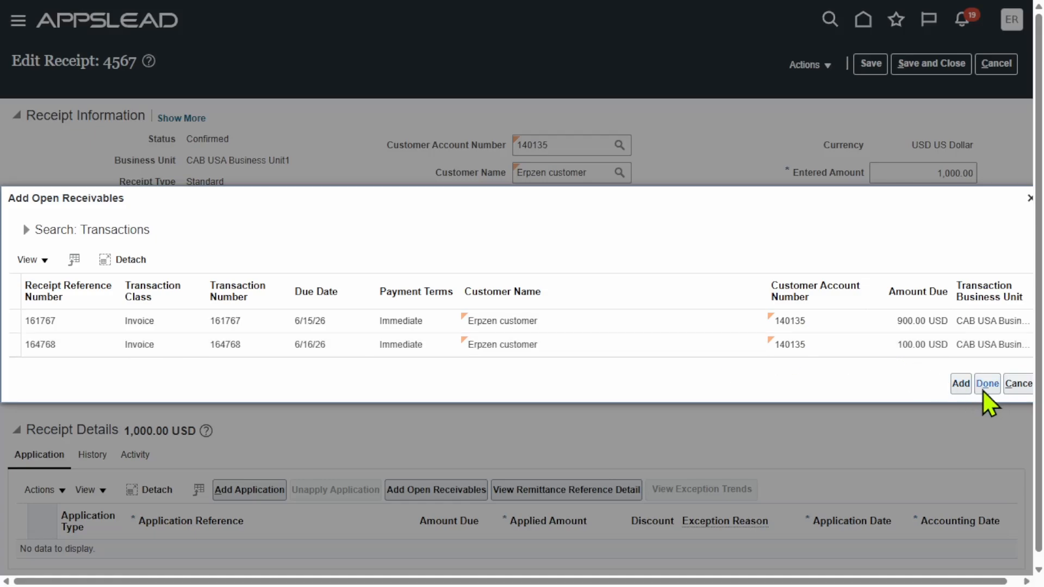
{"action": "left_click", "coordinate": [1019, 383]}
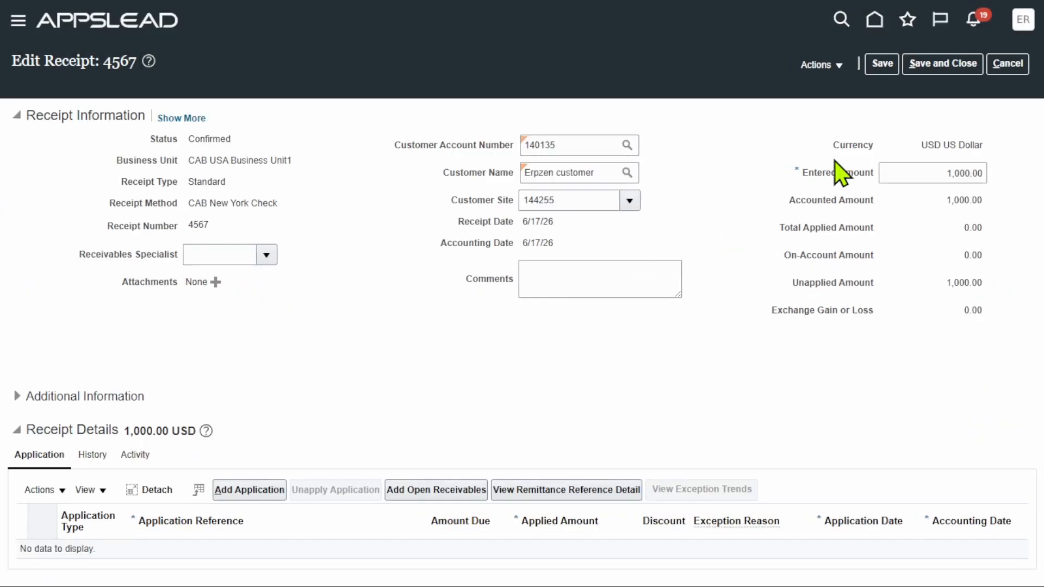
- Set the receipt's entered amount to 900.00 and save the receipt
{"action": "left_click", "coordinate": [934, 171]}
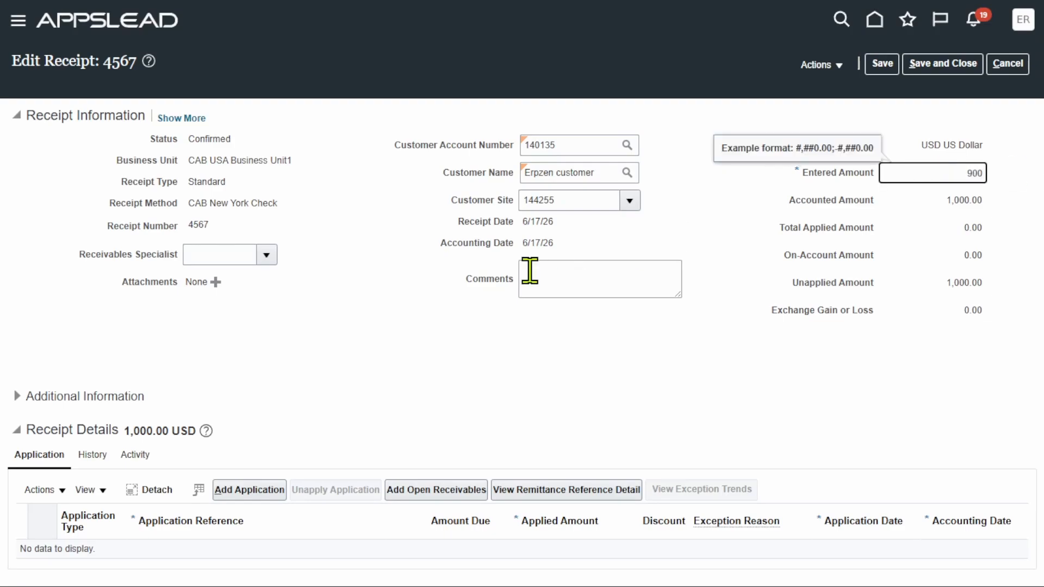
{"action": "left_click", "coordinate": [750, 382]}
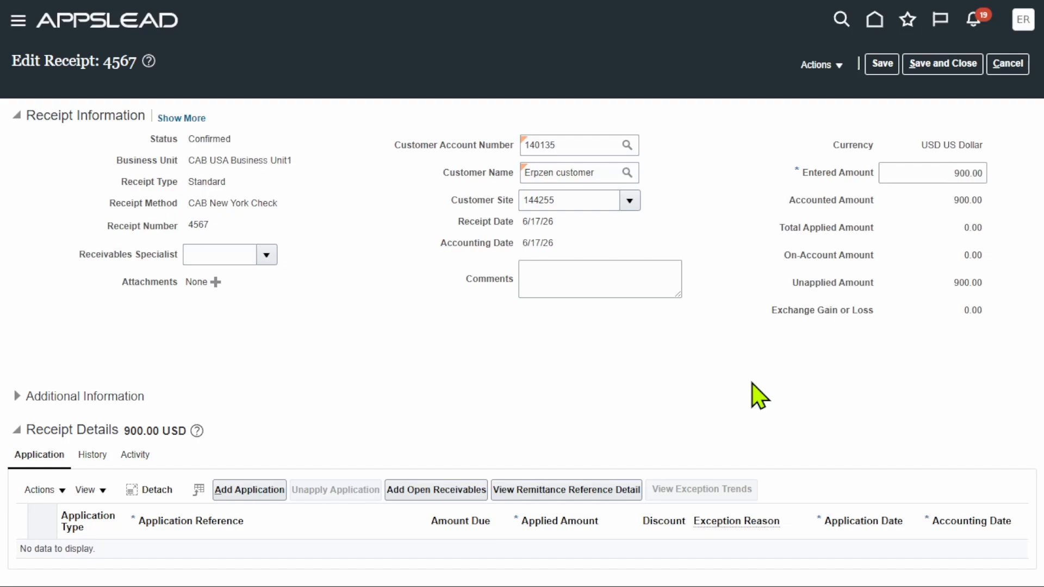
{"action": "left_click", "coordinate": [445, 492]}
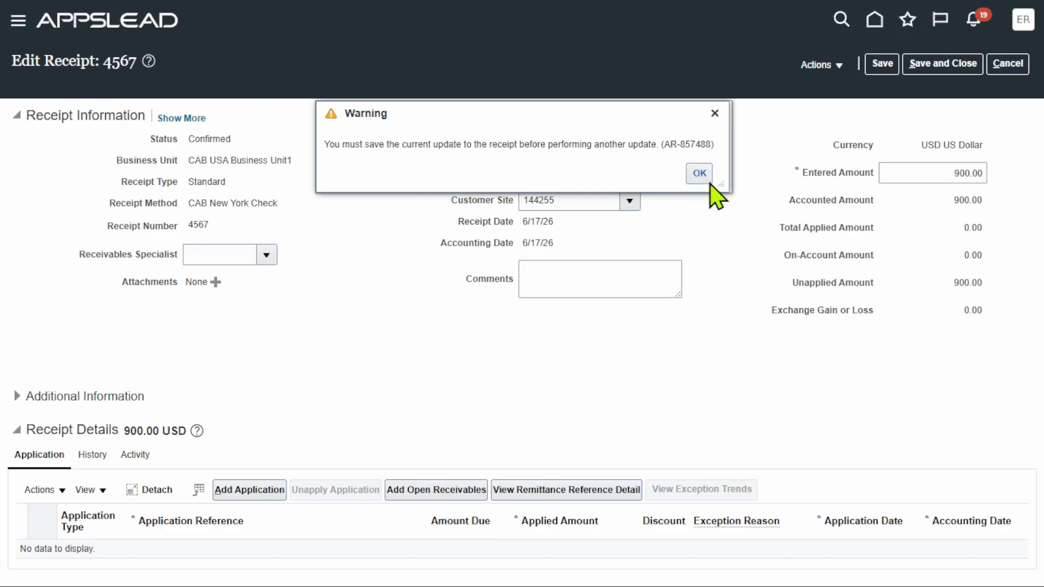
{"action": "left_click", "coordinate": [699, 173]}
{"action": "left_click", "coordinate": [877, 64]}
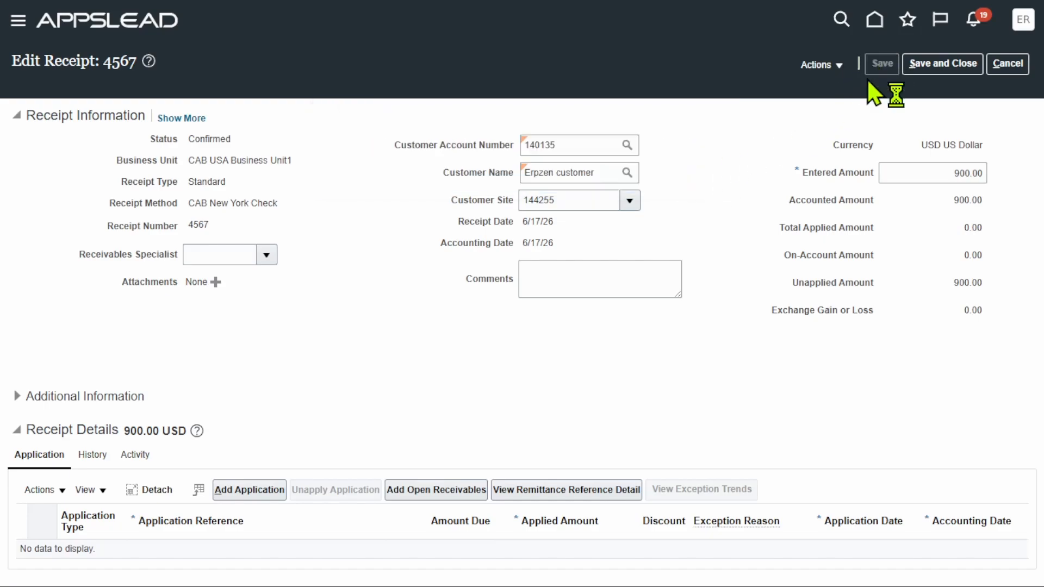
- Search the open receivables of Erpzen customer, apply the 900.00 USD invoice to the receipt and save it
{"action": "left_click", "coordinate": [463, 491]}
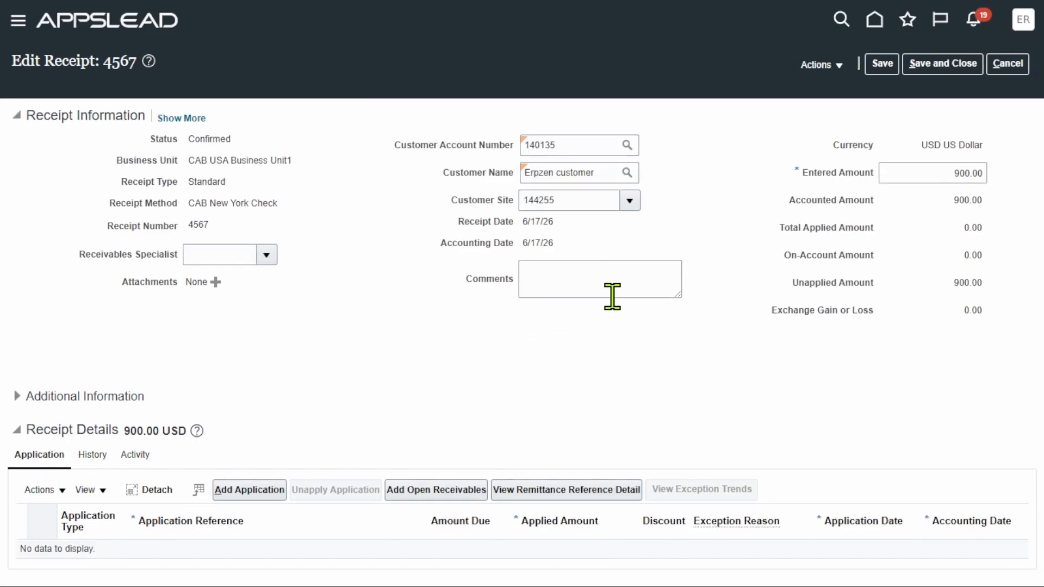
{"action": "left_click", "coordinate": [465, 488]}
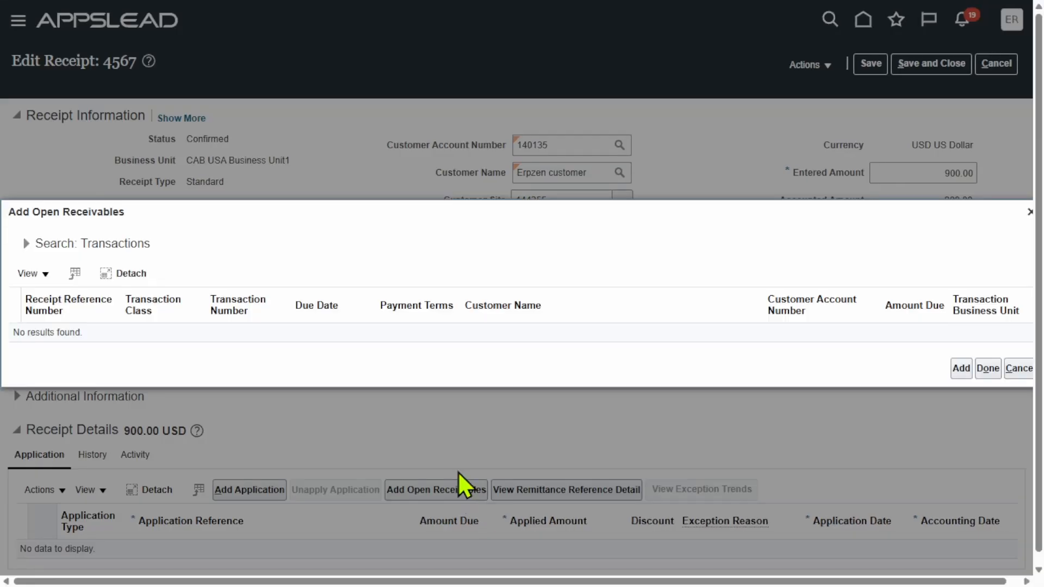
{"action": "left_click", "coordinate": [25, 244]}
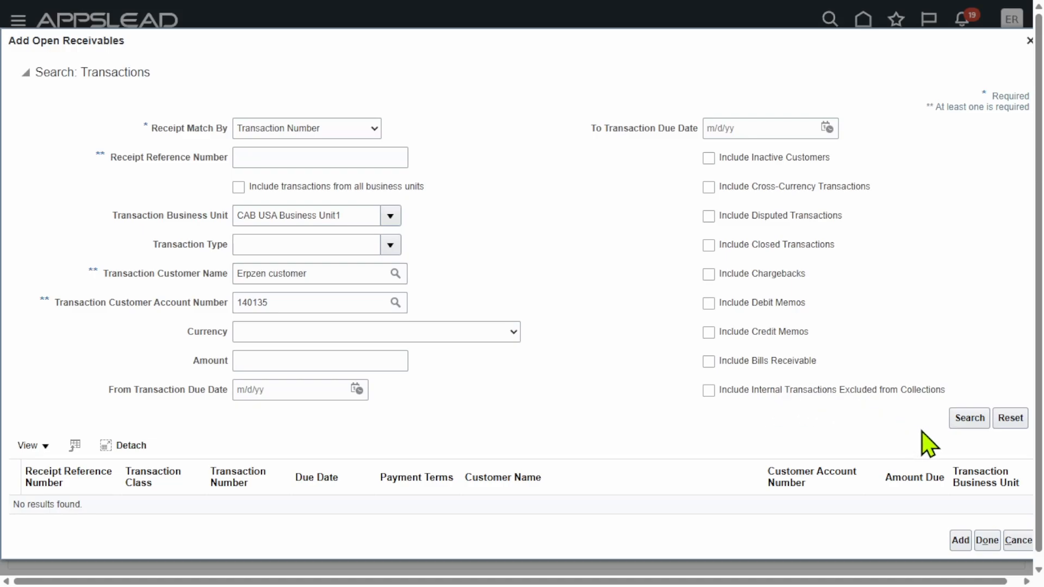
{"action": "left_click", "coordinate": [973, 418]}
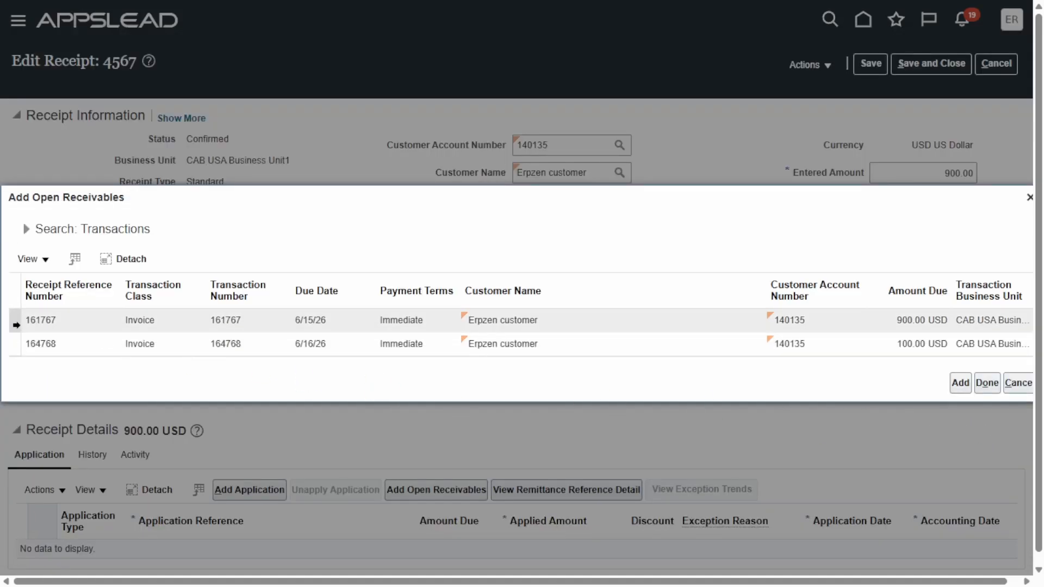
{"action": "left_click", "coordinate": [960, 383]}
{"action": "left_click", "coordinate": [987, 383]}
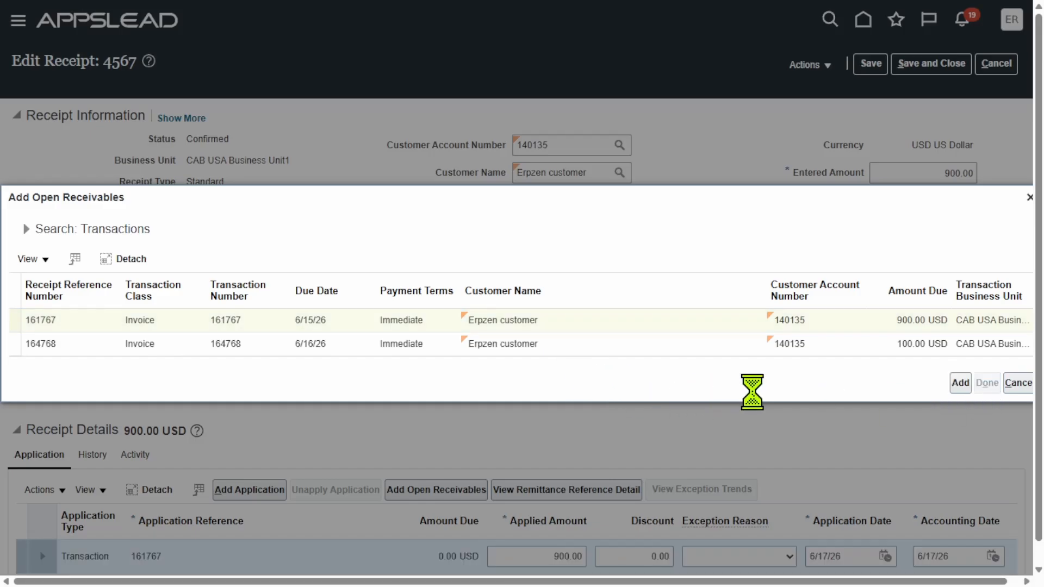
{"action": "scroll", "coordinate": [783, 409], "scroll_direction": "down", "scroll_amount": 3}
{"action": "scroll", "coordinate": [788, 384], "scroll_direction": "up", "scroll_amount": 3}
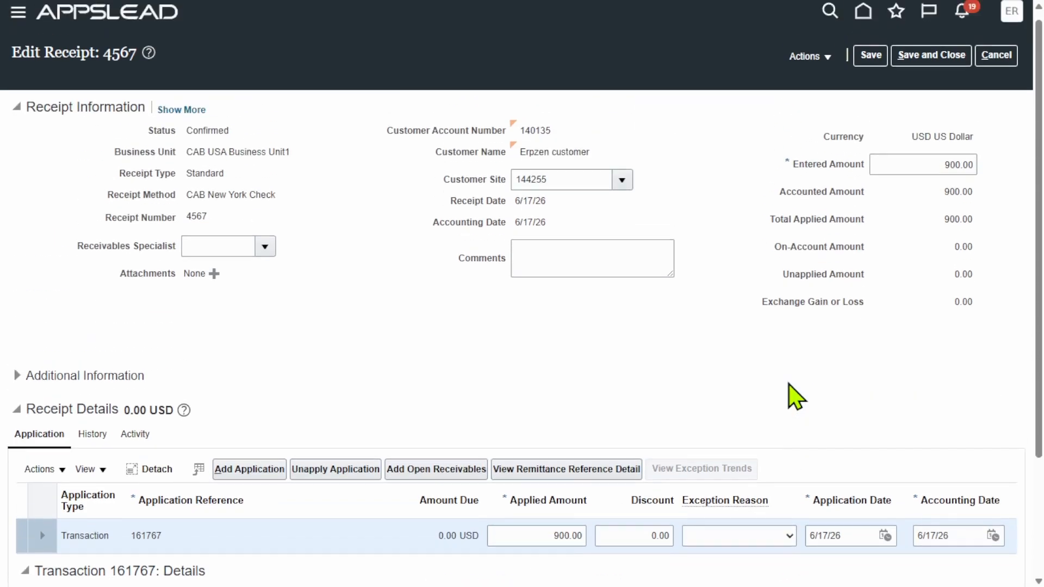
{"action": "left_click", "coordinate": [871, 63]}
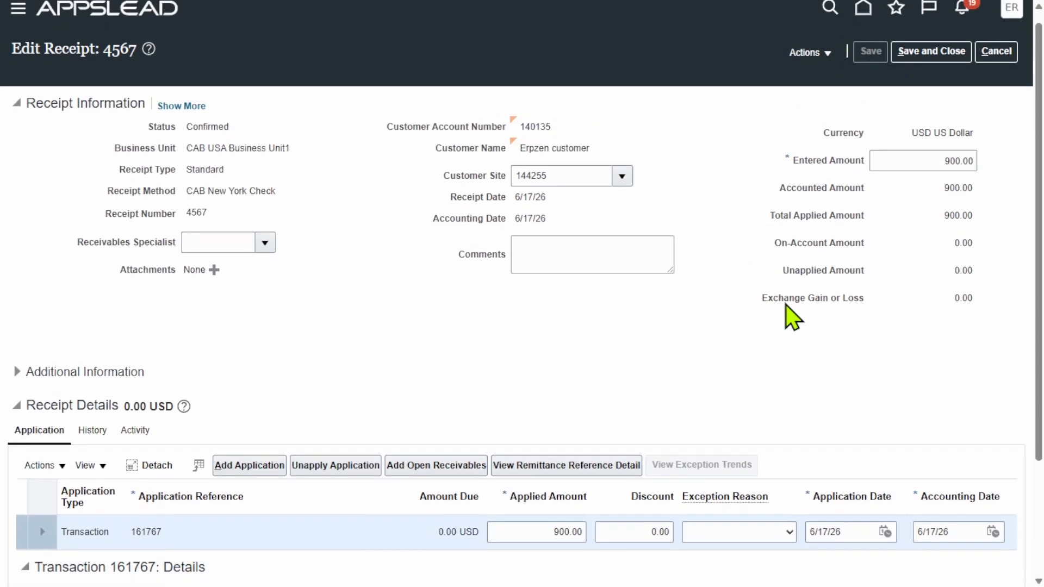
- Post the receipt to the ledger and view its accounting lines
{"action": "scroll", "coordinate": [788, 310], "scroll_direction": "down", "scroll_amount": 3}
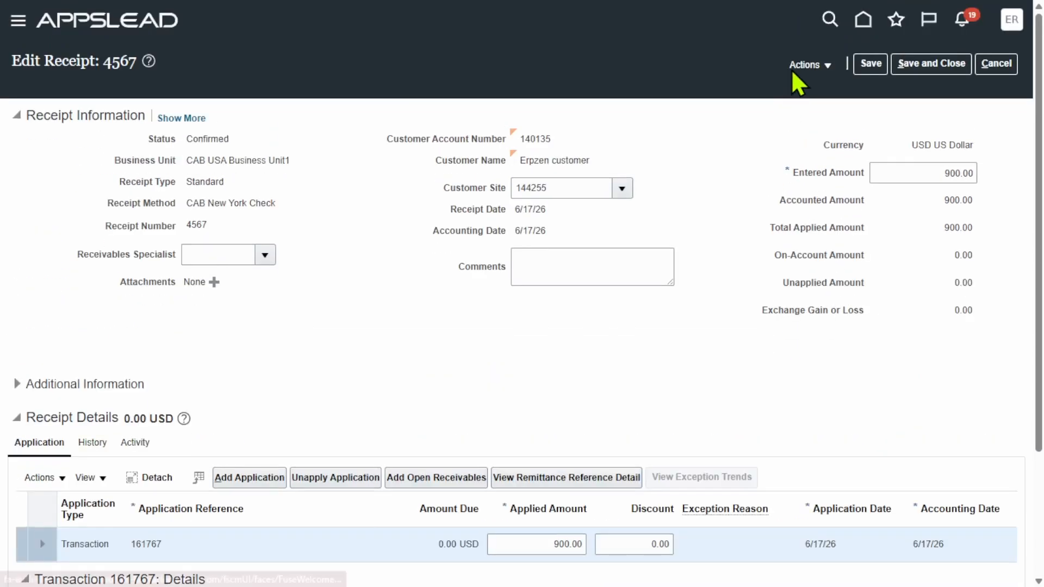
{"action": "left_click", "coordinate": [818, 66]}
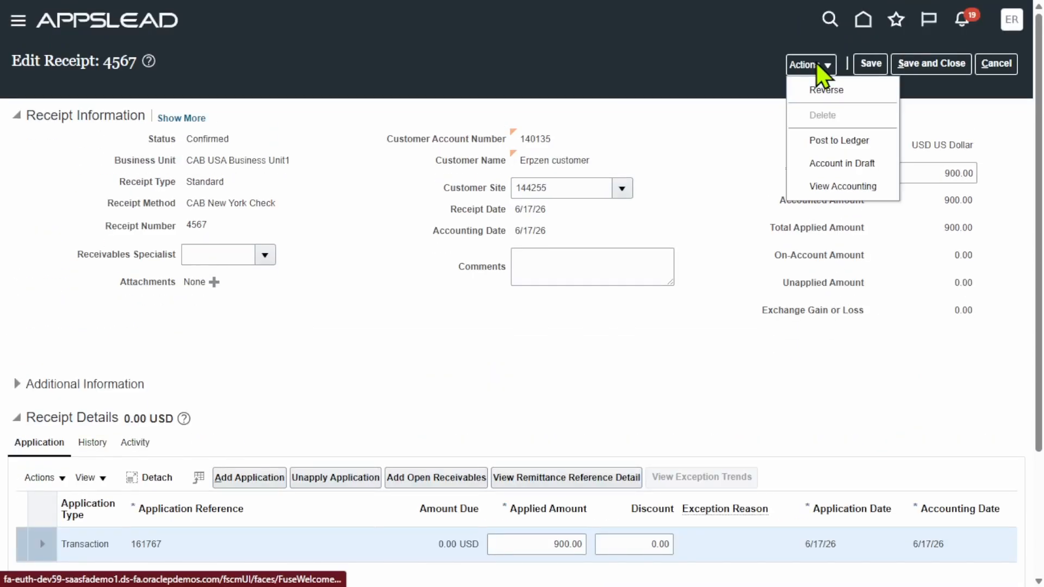
{"action": "left_click", "coordinate": [846, 140]}
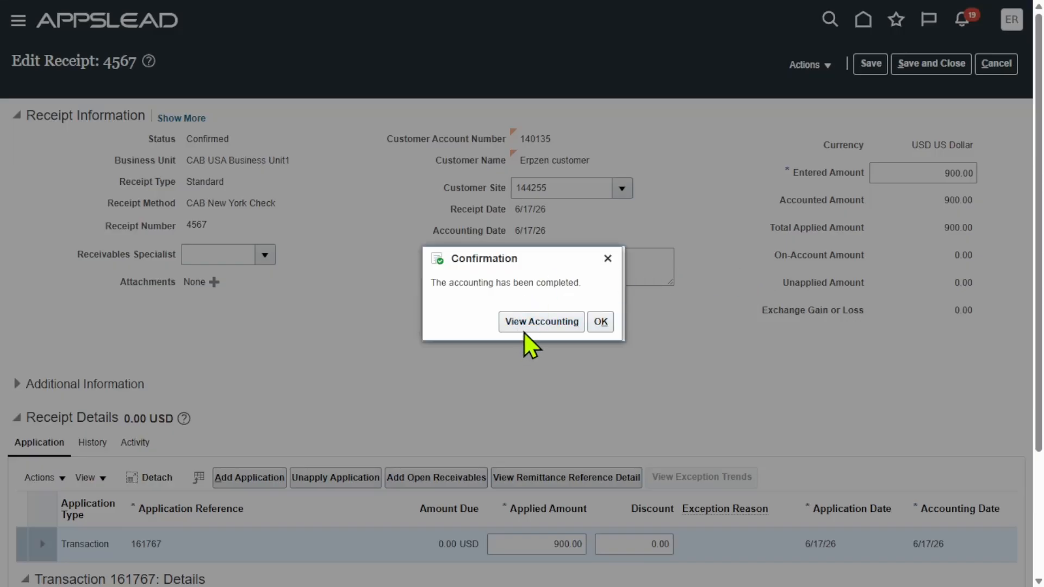
{"action": "left_click", "coordinate": [528, 325]}
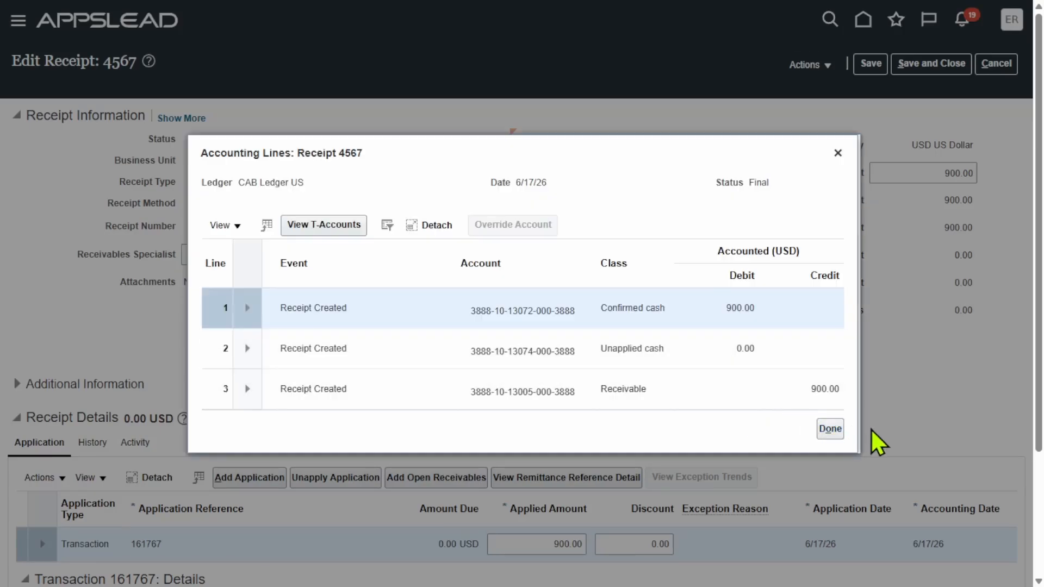
- Switch to Excel, create a blank workbook in a maximised window and dismiss the list of recovered documents
{"action": "left_click", "coordinate": [670, 305]}
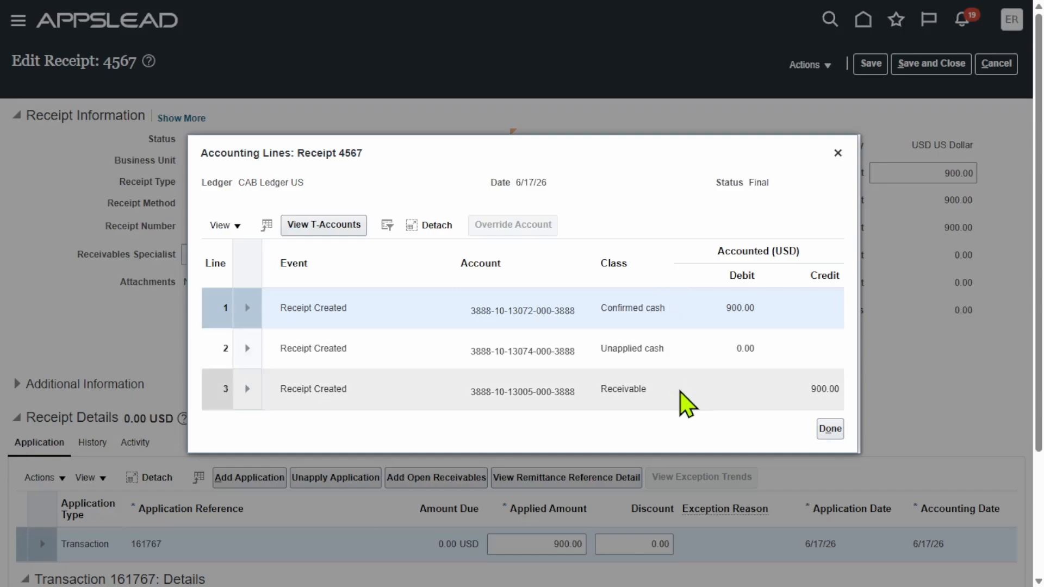
{"action": "left_click_drag", "start_coordinate": [665, 307], "coordinate": [599, 308]}
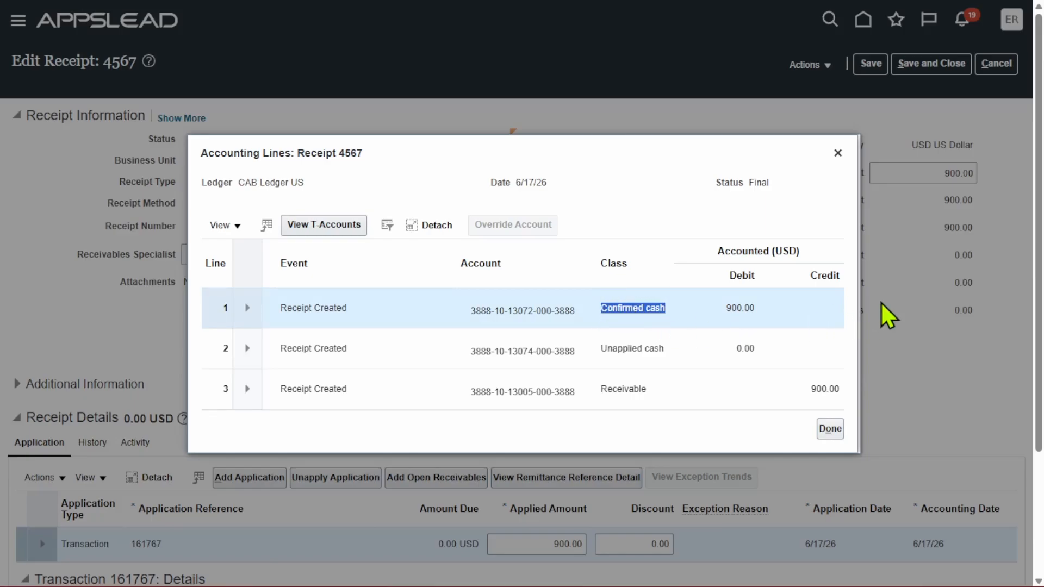
{"action": "key", "text": "super"}
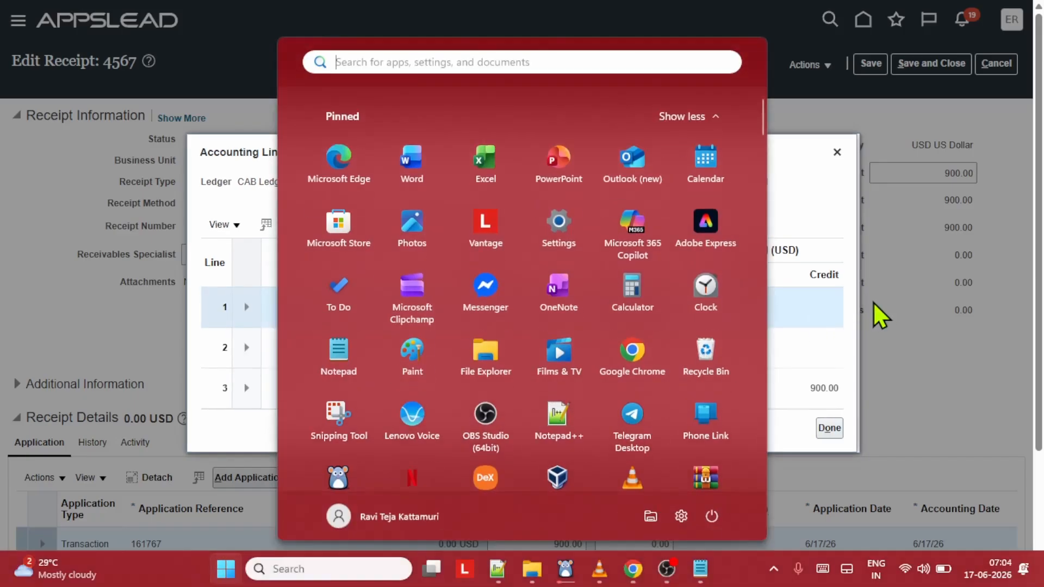
{"action": "left_click", "coordinate": [485, 163]}
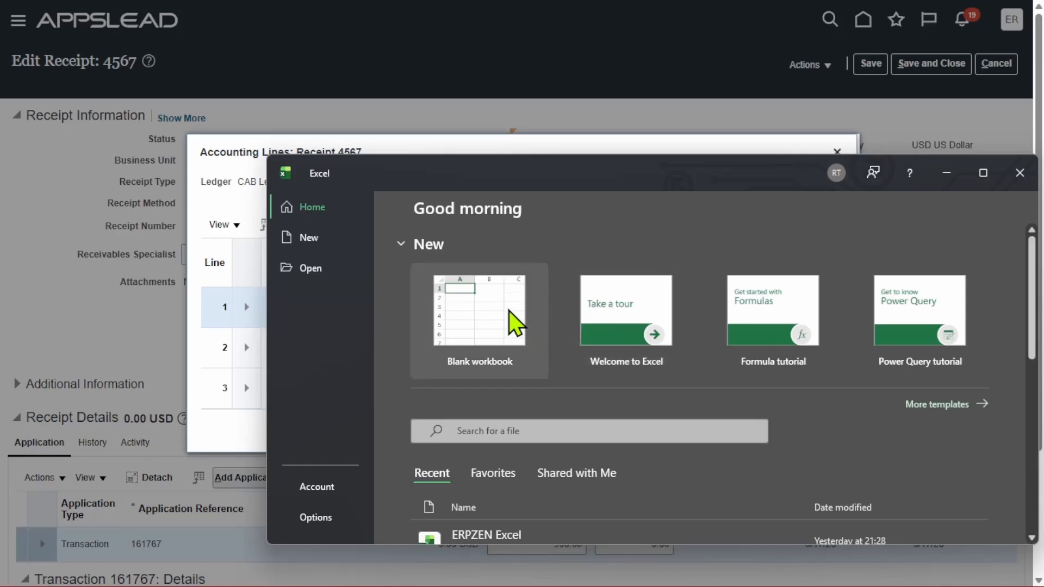
{"action": "left_click", "coordinate": [513, 319]}
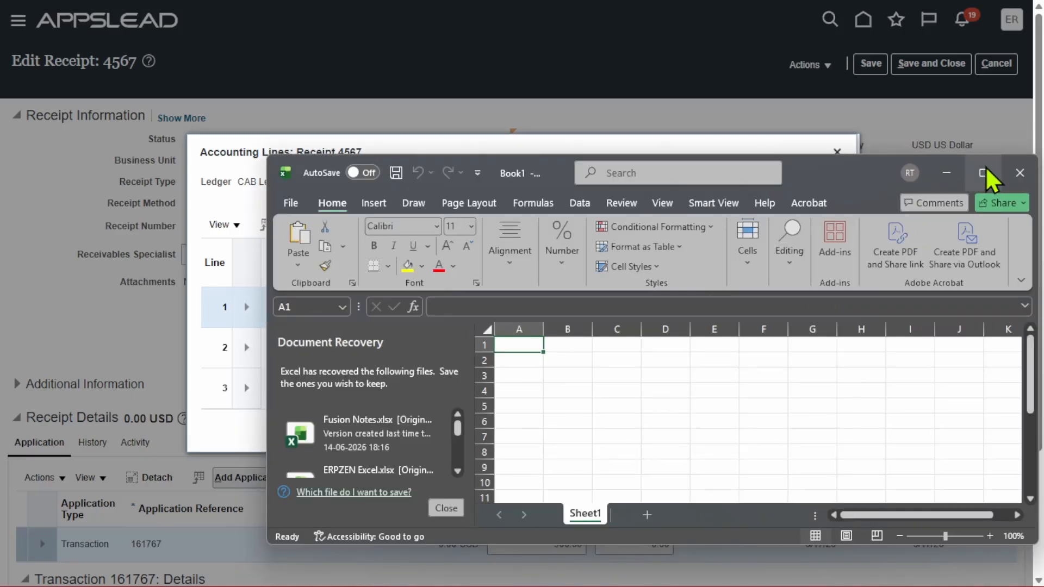
{"action": "left_click", "coordinate": [983, 173]}
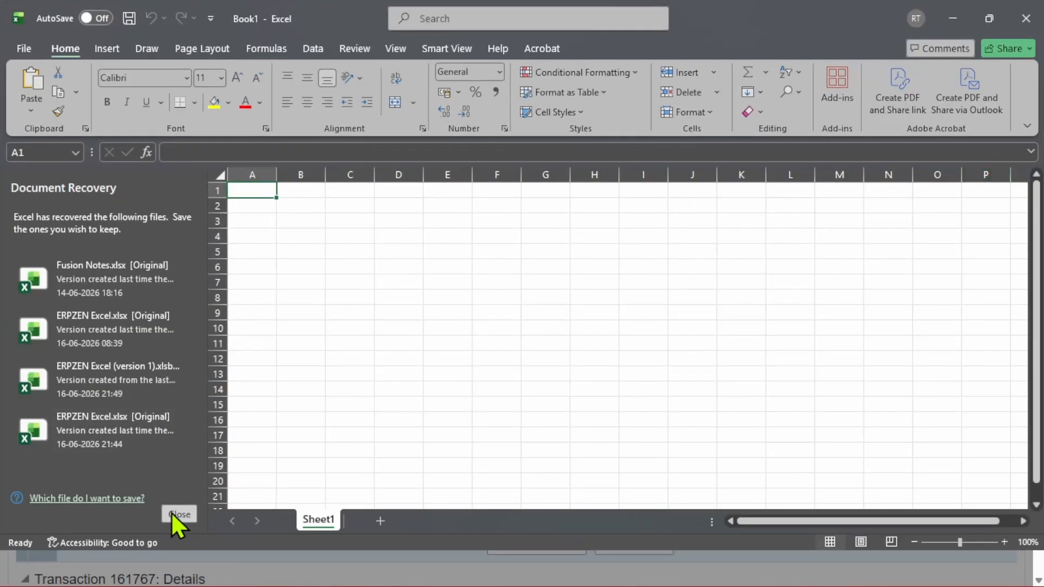
{"action": "left_click", "coordinate": [185, 512]}
{"action": "left_click", "coordinate": [386, 236]}
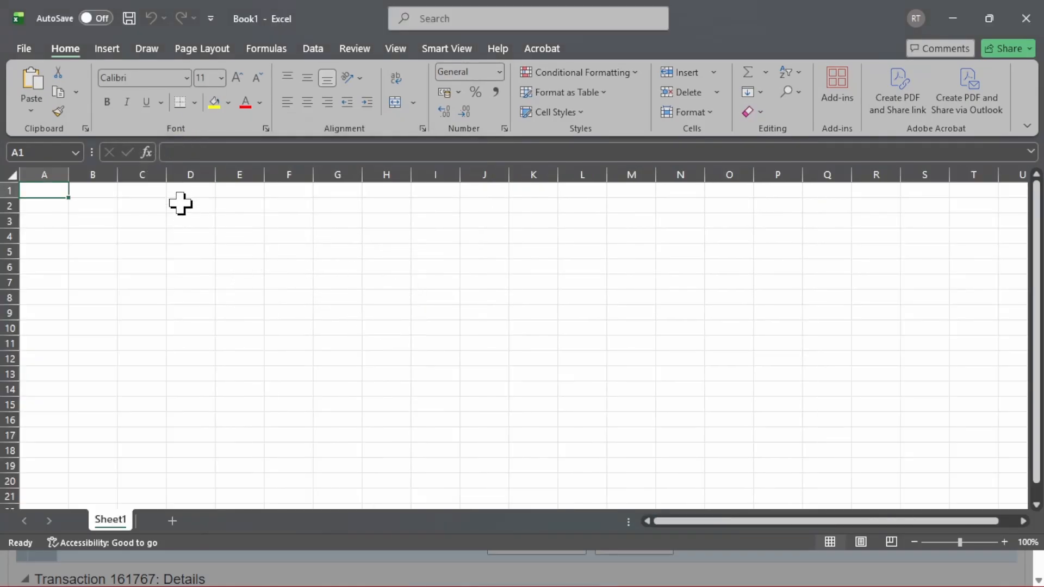
{"action": "double_click", "coordinate": [181, 204]}
{"action": "right_click", "coordinate": [182, 205]}
{"action": "key", "text": "Escape"}
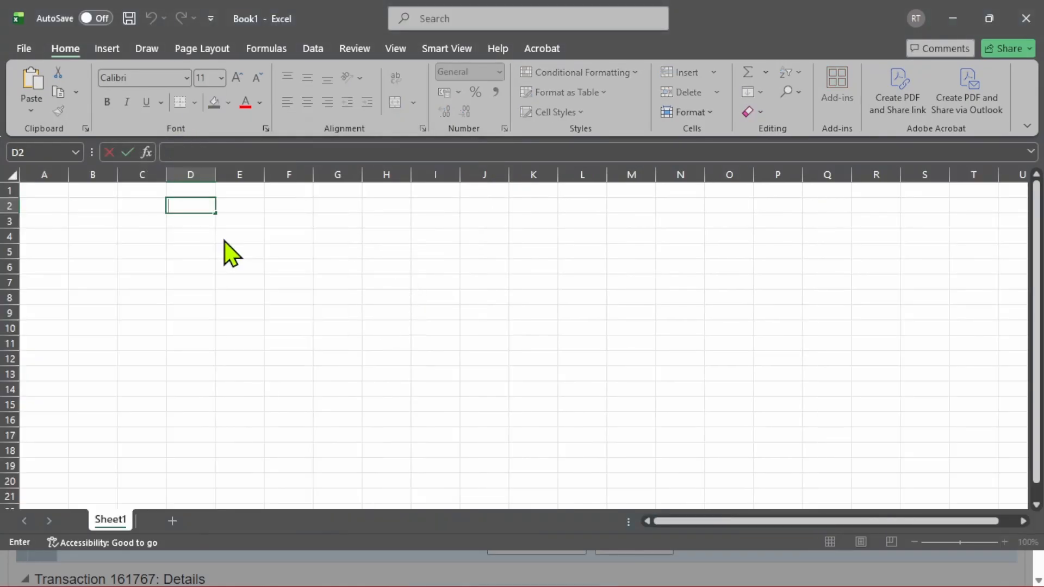
{"action": "left_click", "coordinate": [436, 265]}
{"action": "left_click", "coordinate": [259, 257]}
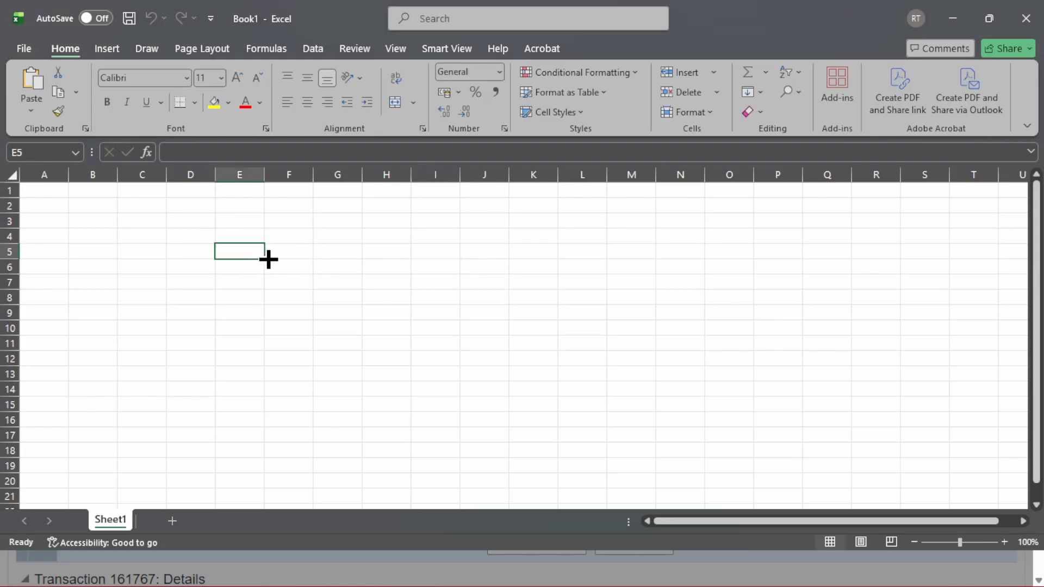
- Copy the "Confirmed cash" class from line 1 of the receipt's accounting lines and paste it into cell F4 of the Excel sheet
{"action": "key", "text": "super"}
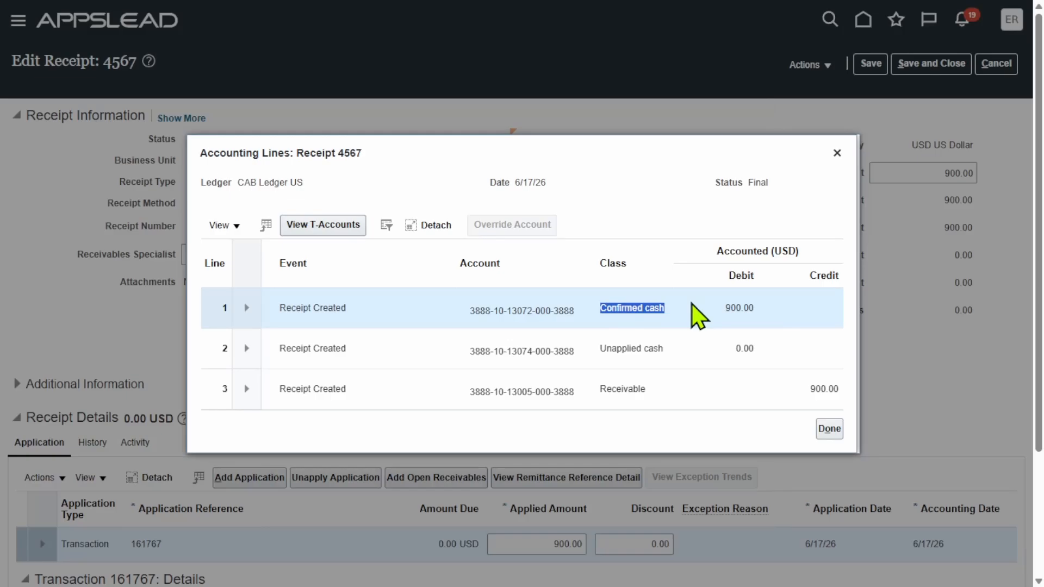
{"action": "left_click", "coordinate": [694, 317]}
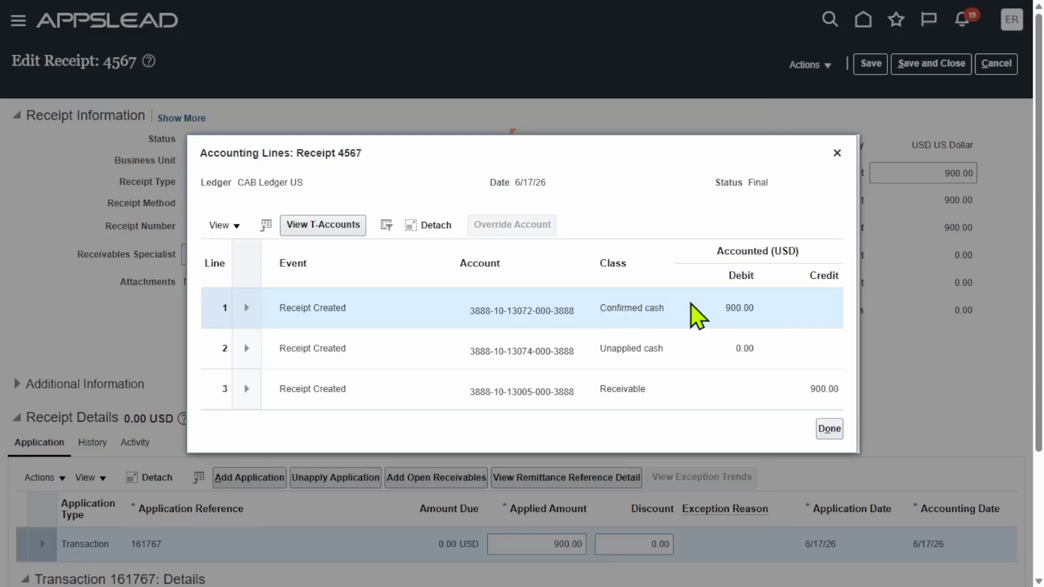
{"action": "left_click_drag", "start_coordinate": [664, 308], "coordinate": [600, 309]}
{"action": "key", "text": "ctrl+c"}
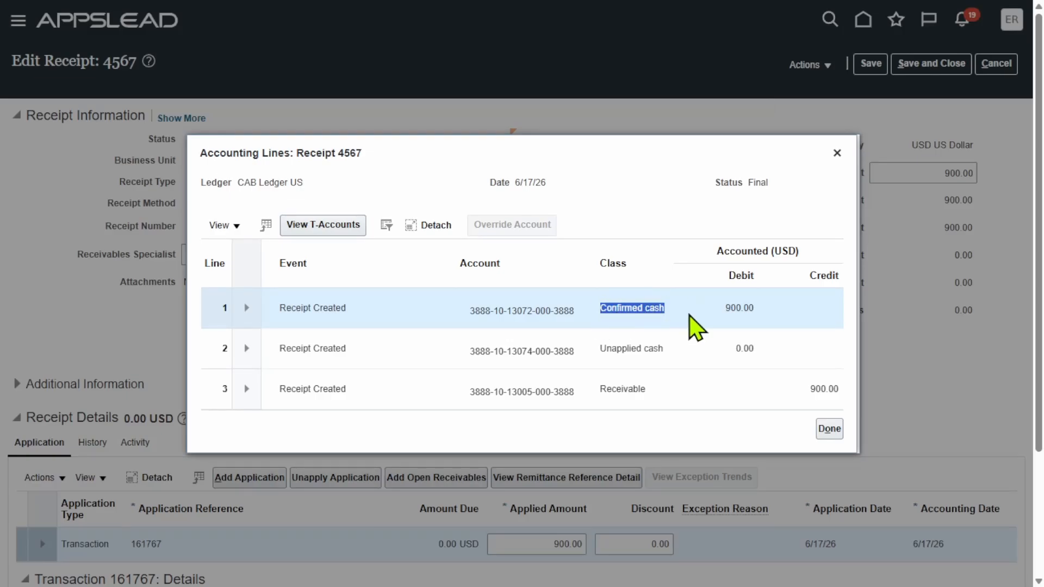
{"action": "key", "text": "super"}
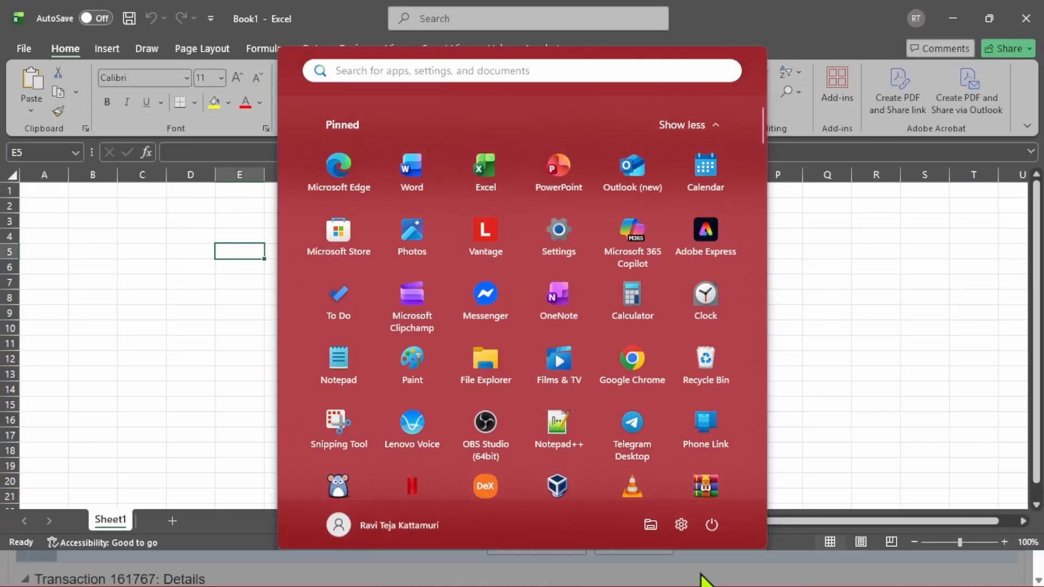
{"action": "key", "text": "Escape"}
{"action": "left_click", "coordinate": [282, 234]}
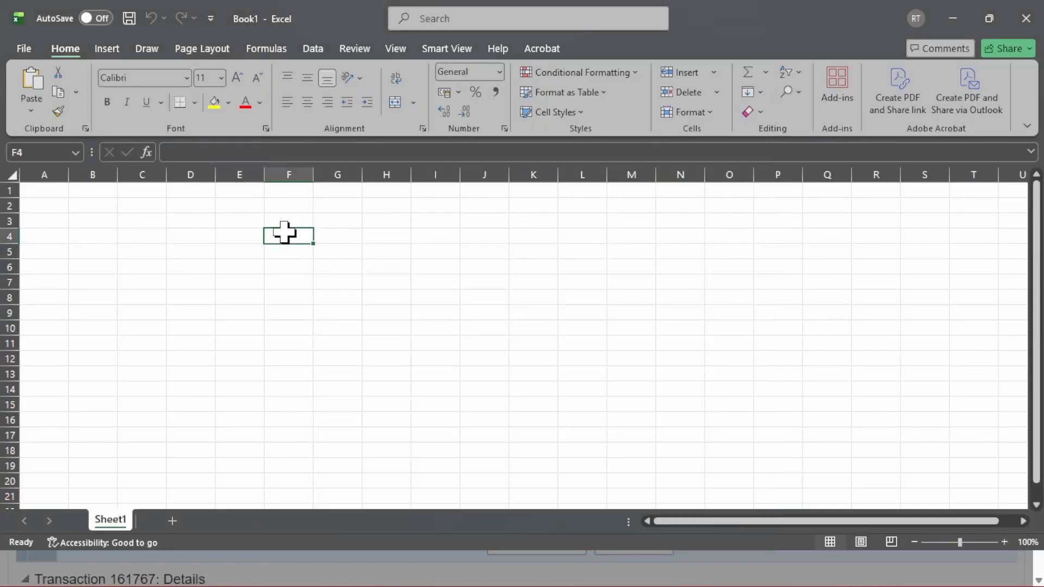
{"action": "right_click", "coordinate": [287, 235]}
{"action": "left_click", "coordinate": [348, 175]}
{"action": "left_click", "coordinate": [435, 374]}
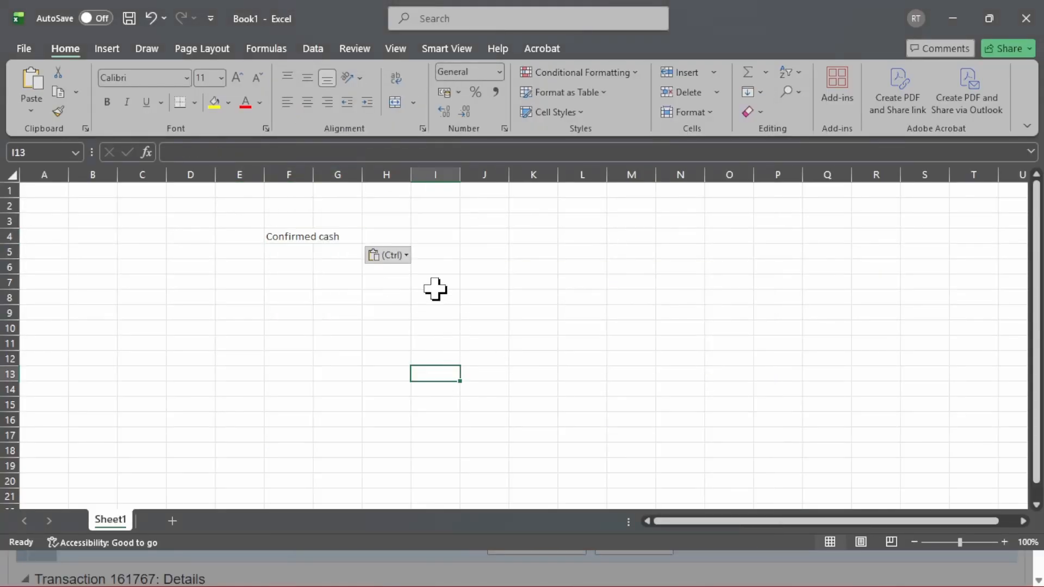
- Enter "debit" in cell G4, beside Confirmed cash
{"action": "left_click", "coordinate": [344, 233]}
{"action": "type", "text": "de"}
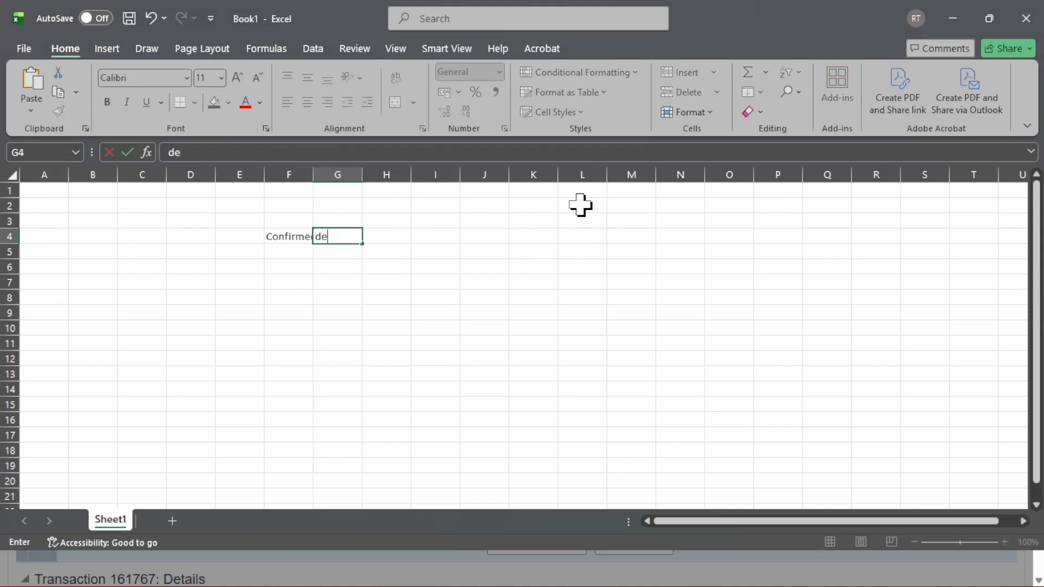
{"action": "type", "text": "bit"}
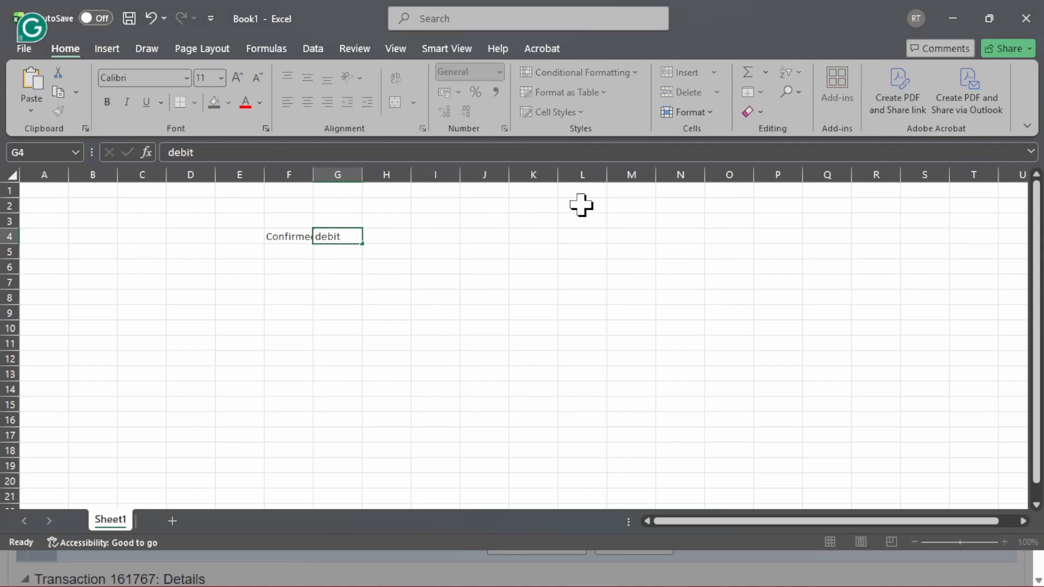
{"action": "key", "text": "Return"}
- Enter "Cash" in cell F5 and "Credit" in cell G5
{"action": "key", "text": "Left"}
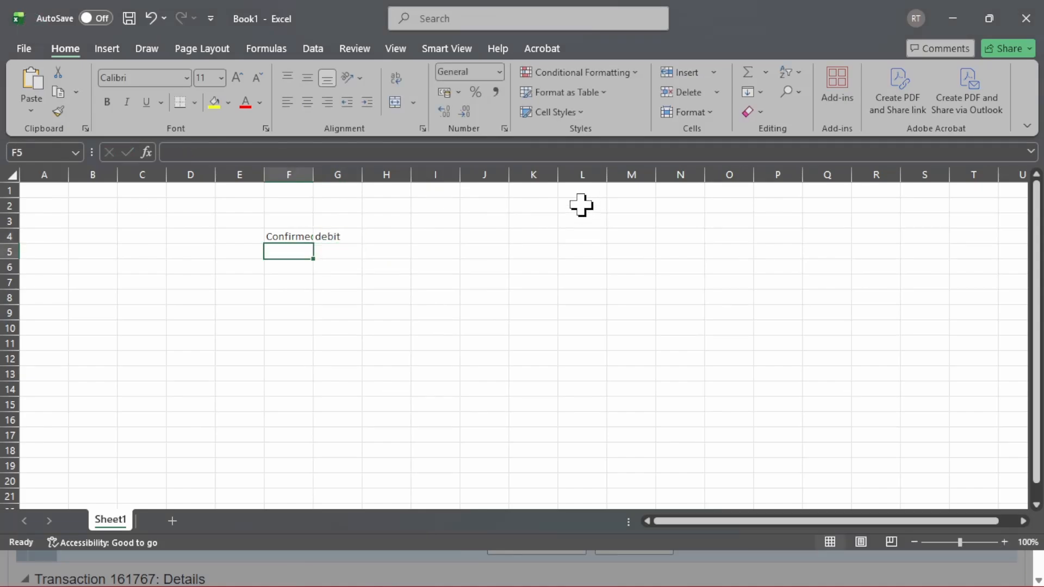
{"action": "type", "text": "Cash"}
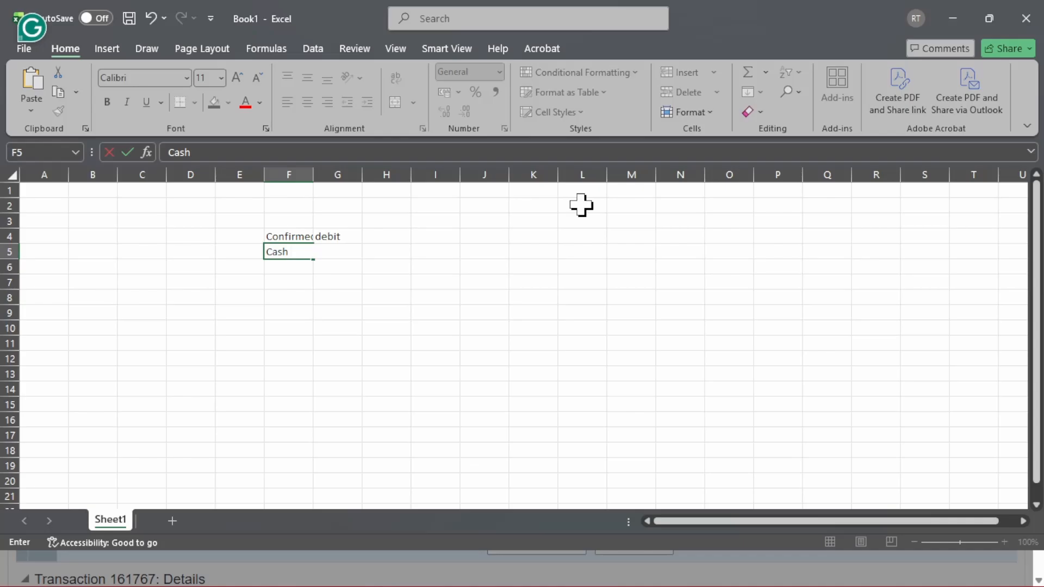
{"action": "key", "text": "Tab"}
{"action": "type", "text": "C"}
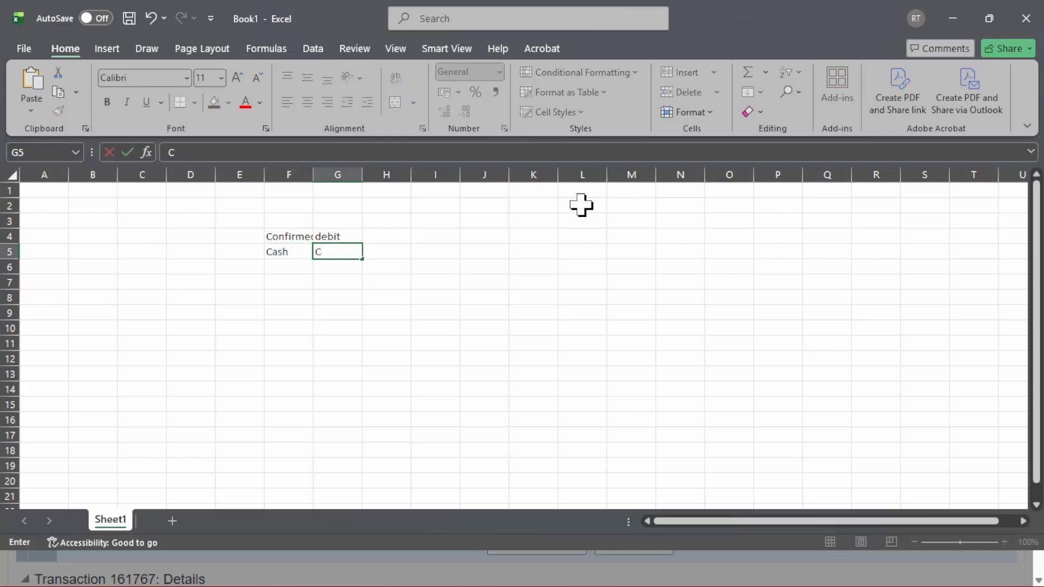
{"action": "type", "text": "redit"}
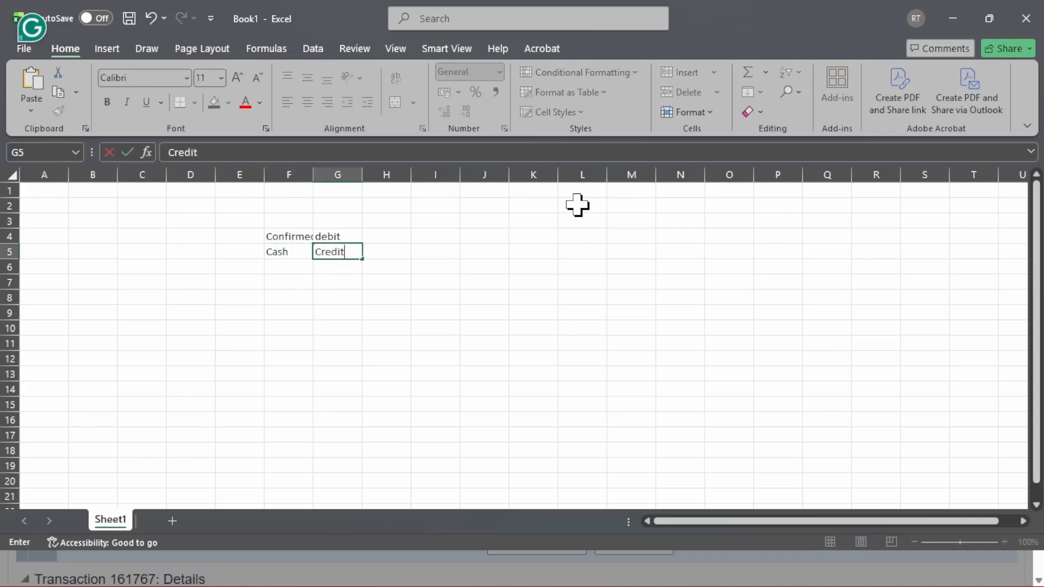
{"action": "left_click", "coordinate": [533, 324]}
- Copy the "Receivable" class from line 3 of the accounting lines and paste it into cell F5 in Excel, matching the destination formatting
{"action": "key", "text": "super"}
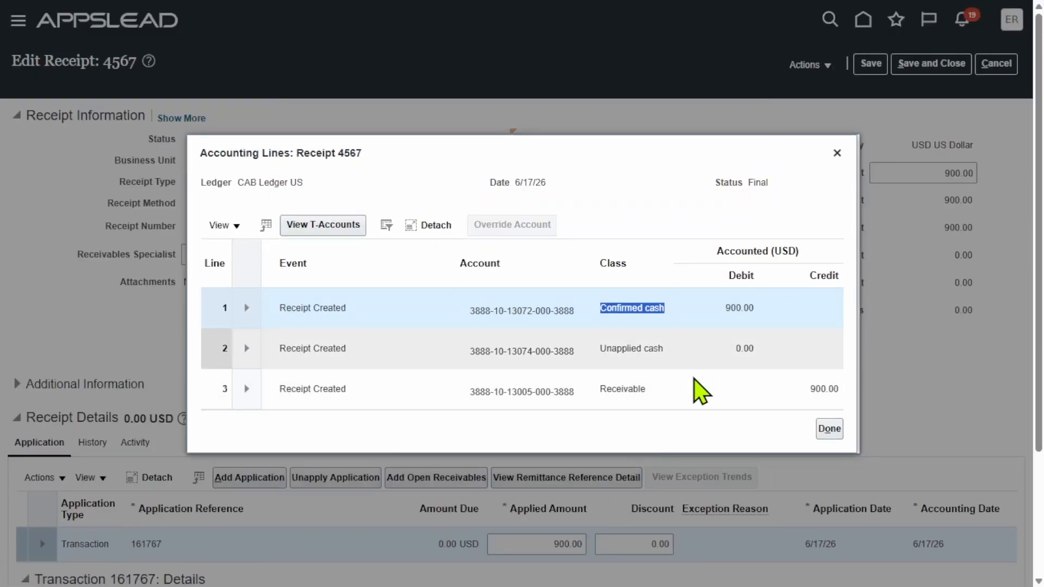
{"action": "left_click", "coordinate": [662, 392]}
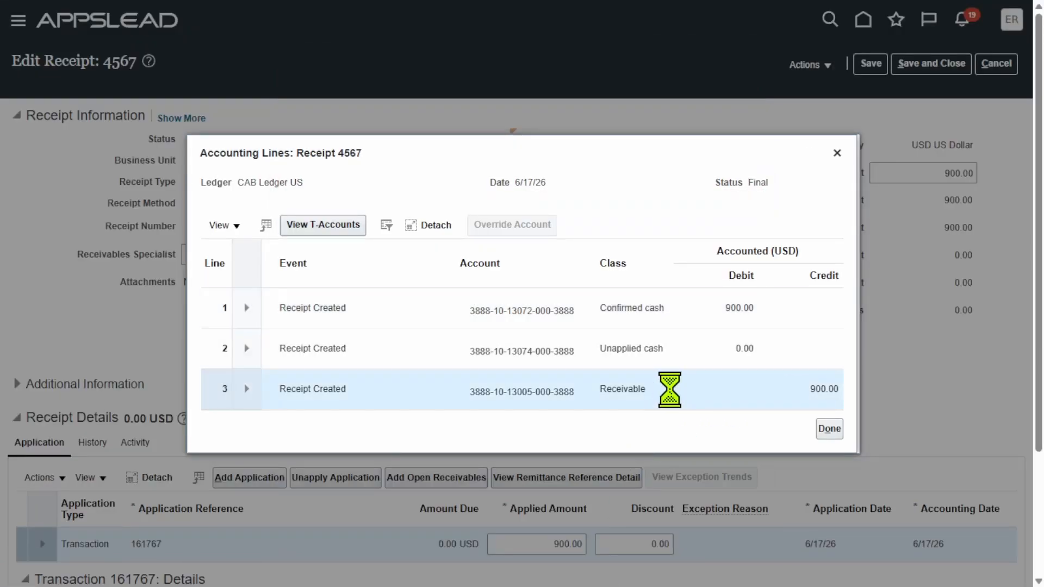
{"action": "left_click_drag", "start_coordinate": [646, 389], "coordinate": [601, 391]}
{"action": "key", "text": "ctrl+c"}
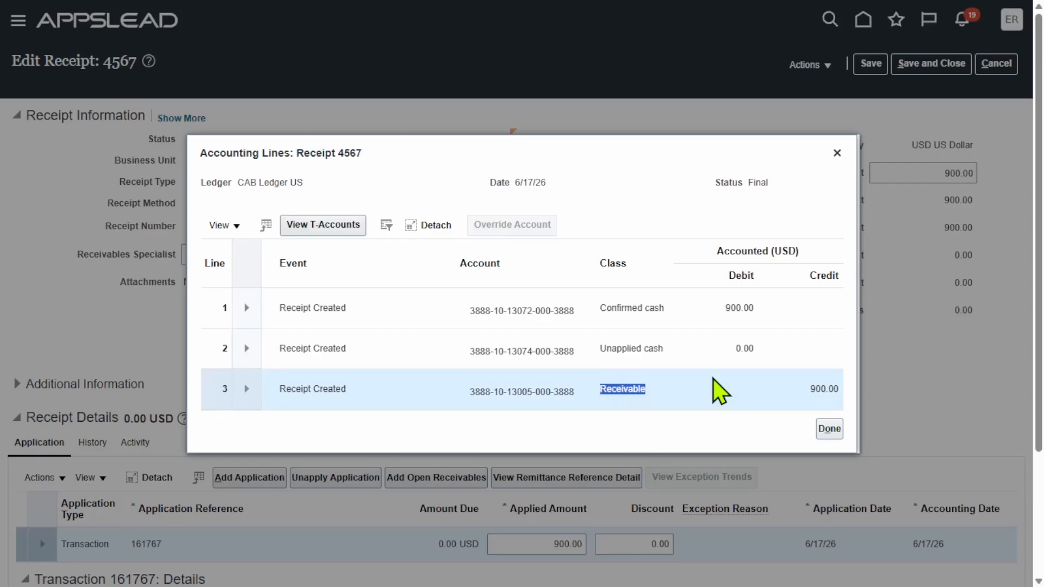
{"action": "key", "text": "super"}
{"action": "left_click", "coordinate": [698, 571]}
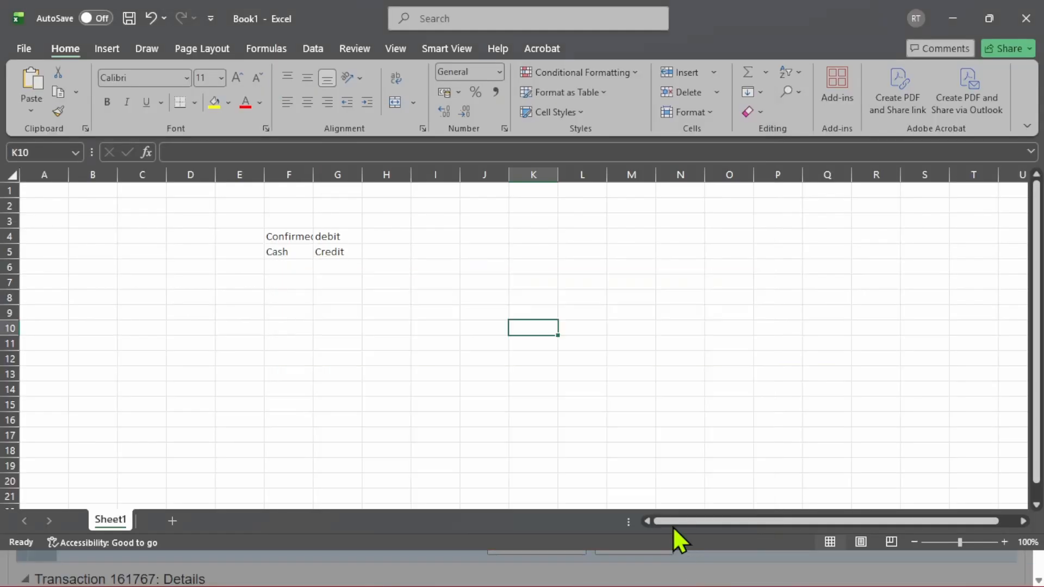
{"action": "left_click", "coordinate": [275, 252]}
{"action": "right_click", "coordinate": [275, 252]}
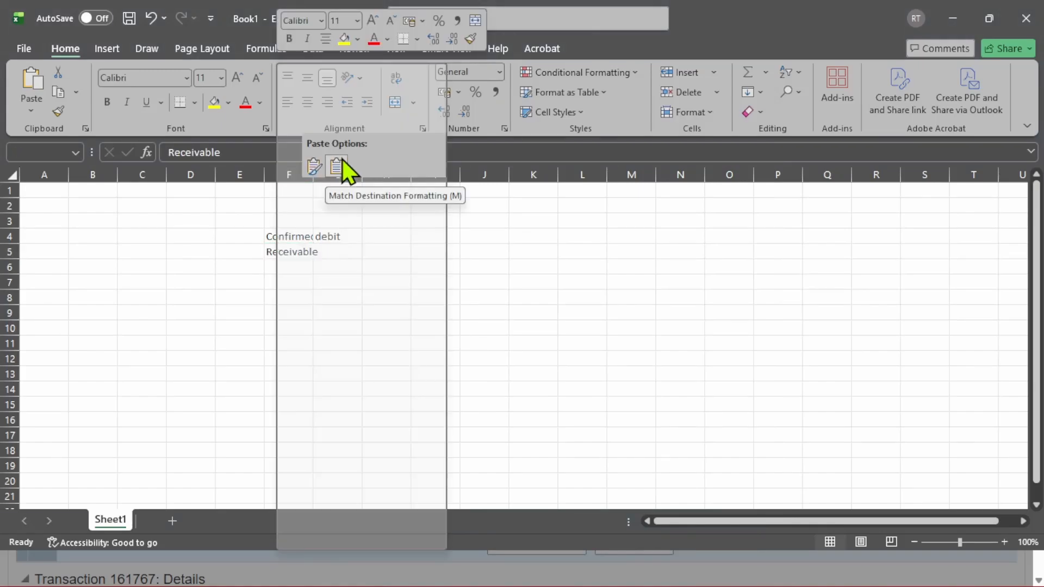
{"action": "left_click", "coordinate": [337, 165]}
- Enter "Credit" in cell G5, beside Receivable
{"action": "left_click", "coordinate": [340, 249]}
{"action": "left_click_drag", "start_coordinate": [340, 246], "coordinate": [343, 239]}
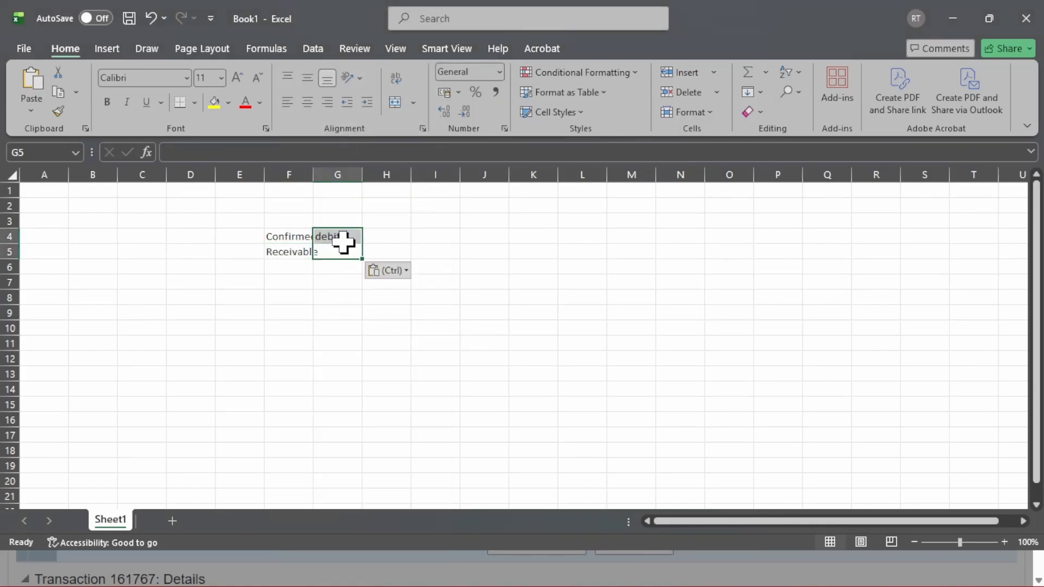
{"action": "key", "text": "Down"}
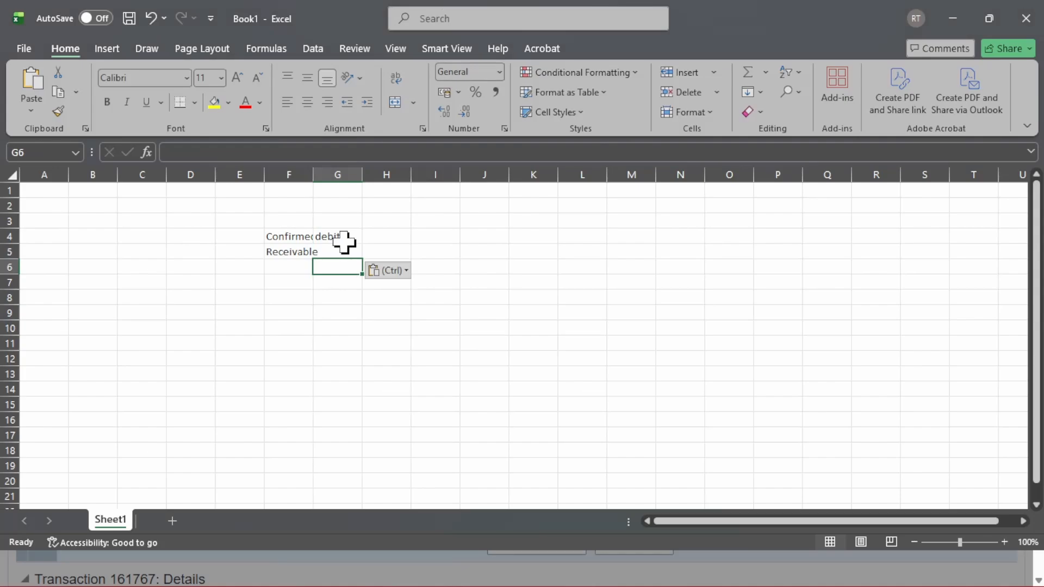
{"action": "left_click", "coordinate": [344, 249]}
{"action": "type", "text": "Cred"}
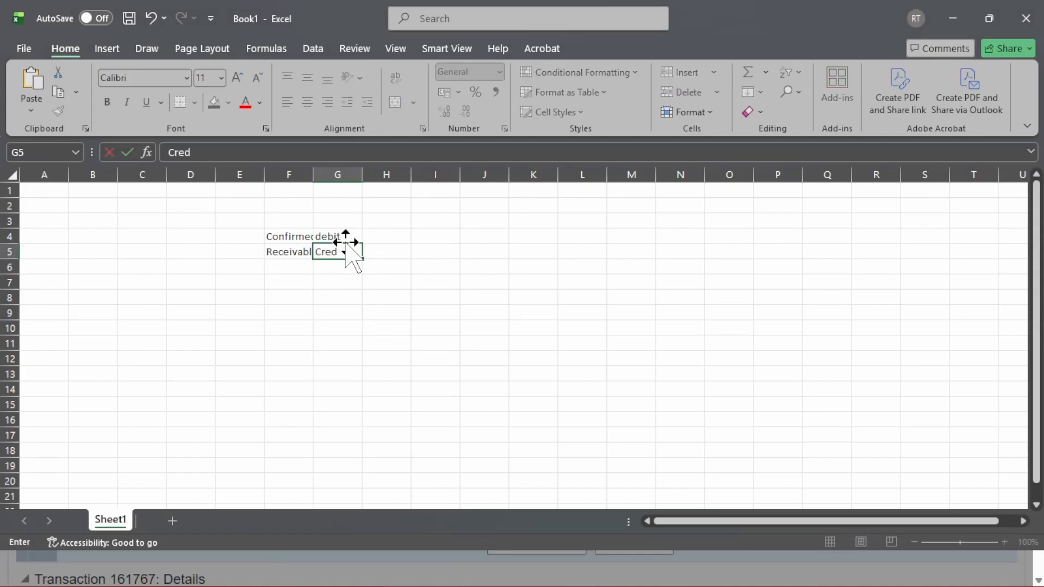
{"action": "type", "text": "it"}
{"action": "key", "text": "Return"}
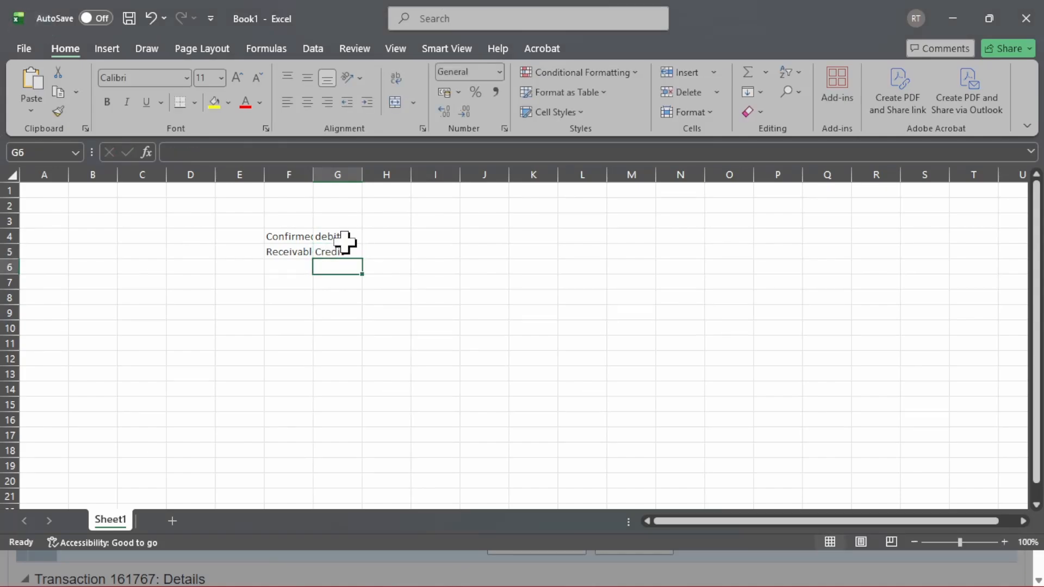
- Replace the entry in cell G4 with "Debit", starting with a capital letter
{"action": "key", "text": "Up"}
{"action": "key", "text": "Up"}
{"action": "type", "text": "De"}
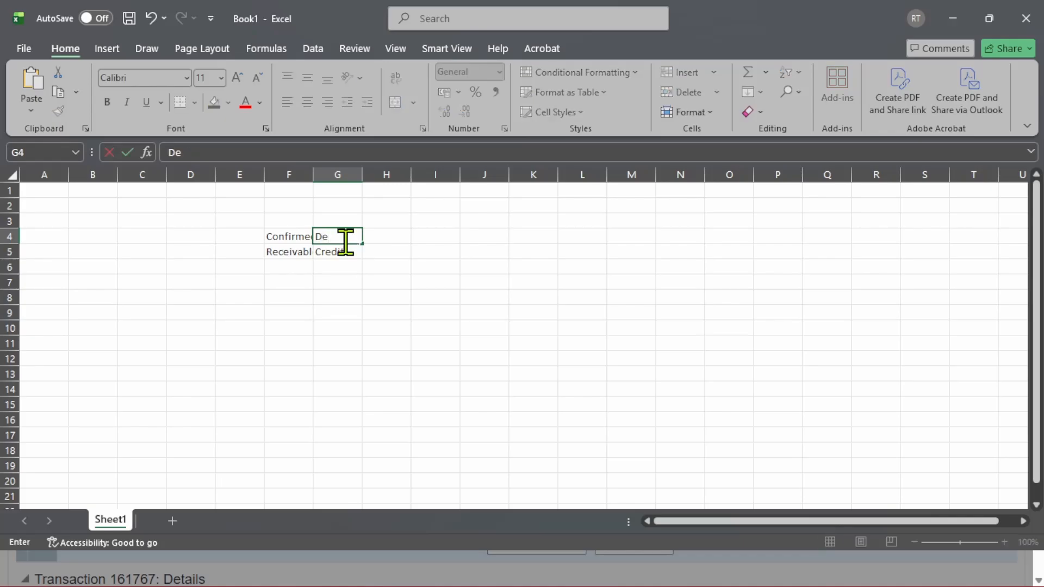
{"action": "type", "text": "bit"}
{"action": "key", "text": "Return"}
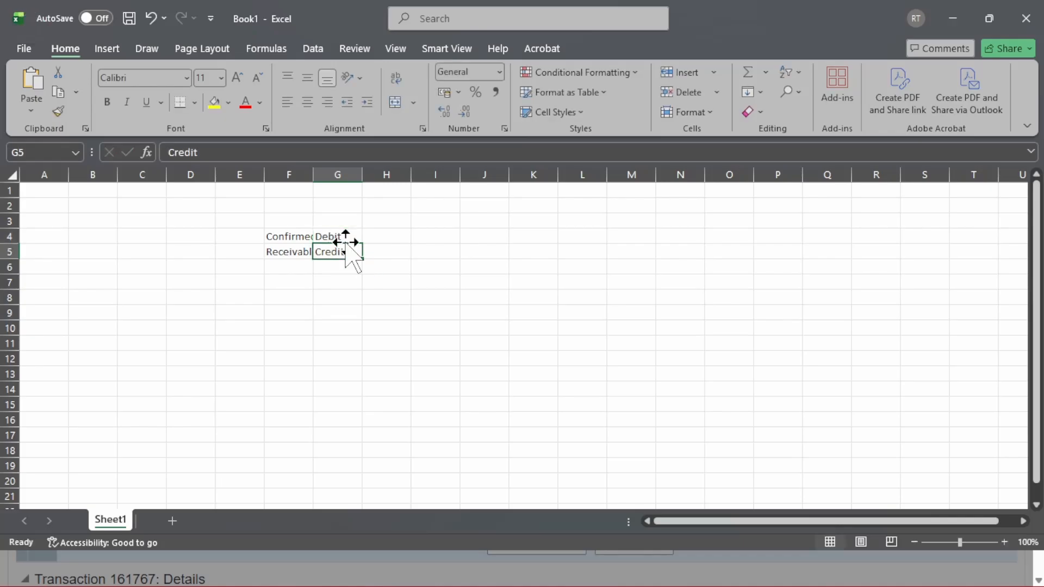
- Autofit the column widths of the whole sheet to their contents
{"action": "left_click", "coordinate": [10, 174]}
{"action": "double_click", "coordinate": [312, 173]}
{"action": "left_click", "coordinate": [516, 250]}
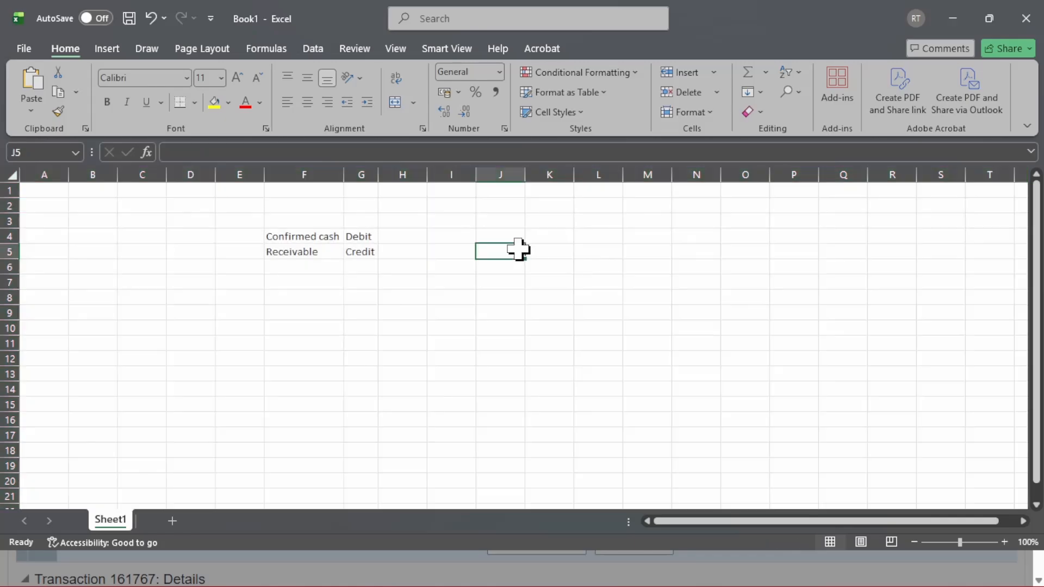
{"action": "left_click_drag", "start_coordinate": [309, 235], "coordinate": [351, 250]}
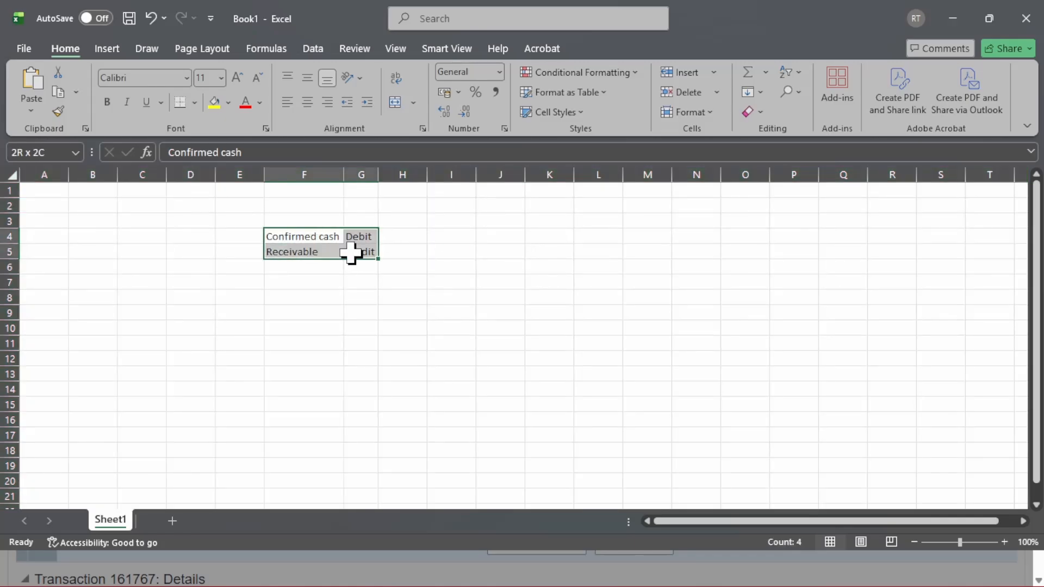
{"action": "left_click", "coordinate": [651, 346]}
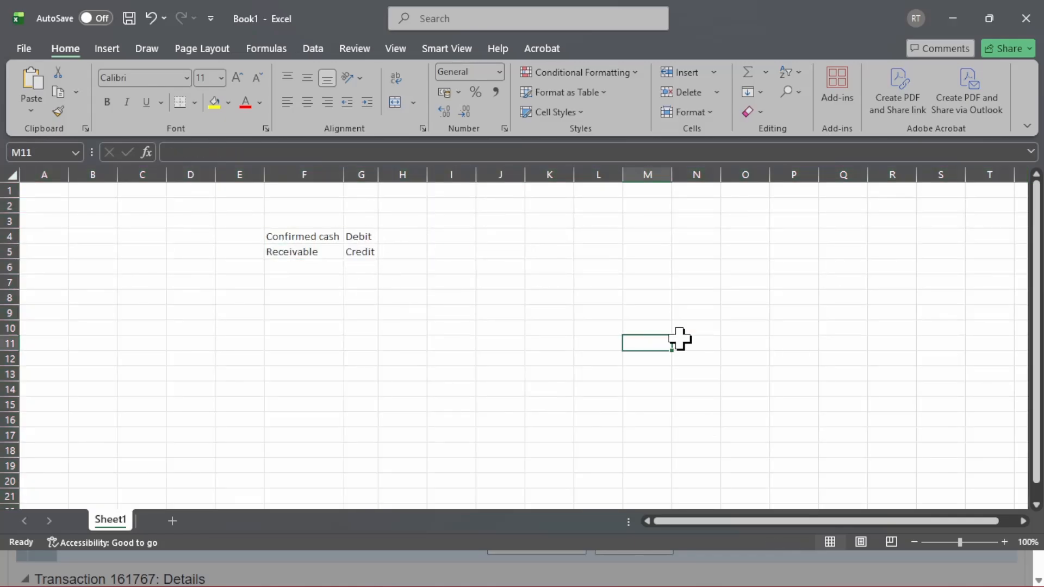
- Switch to Oracle Fusion in Chrome, close the receipt's accounting lines and save the receipt
{"action": "key", "text": "super"}
{"action": "left_click", "coordinate": [600, 569]}
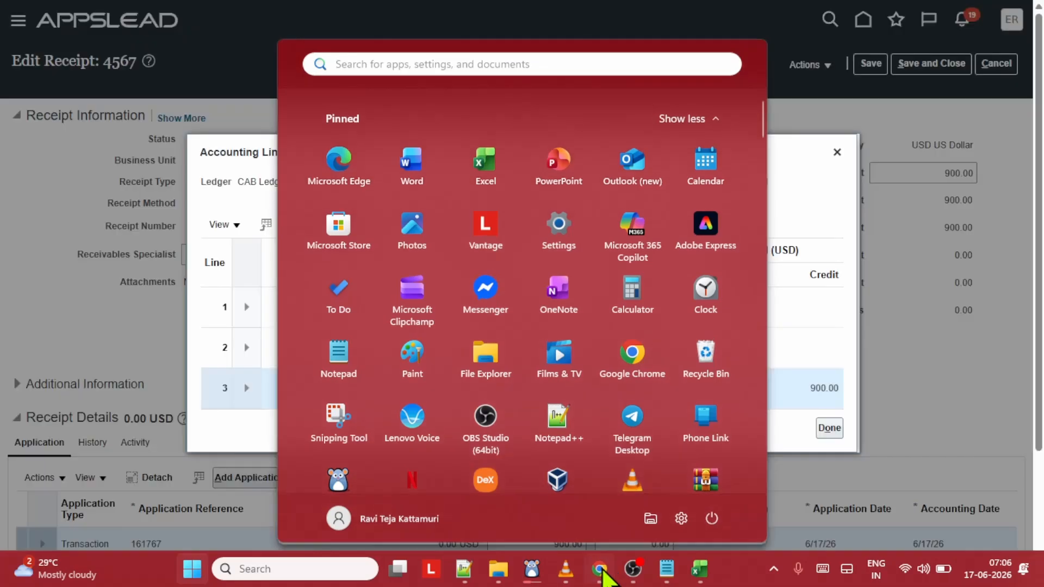
{"action": "left_click", "coordinate": [829, 429]}
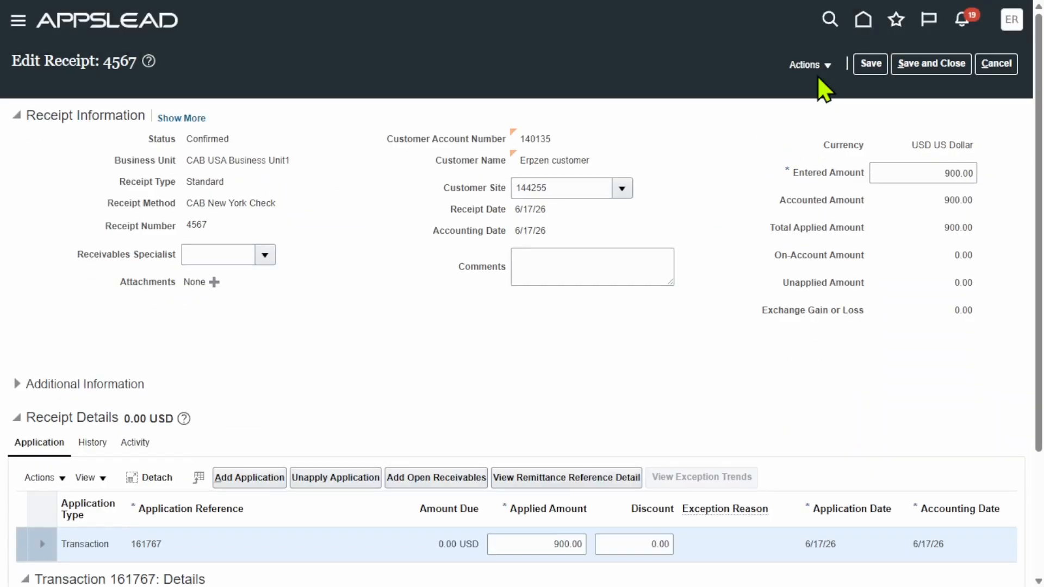
{"action": "left_click", "coordinate": [874, 66]}
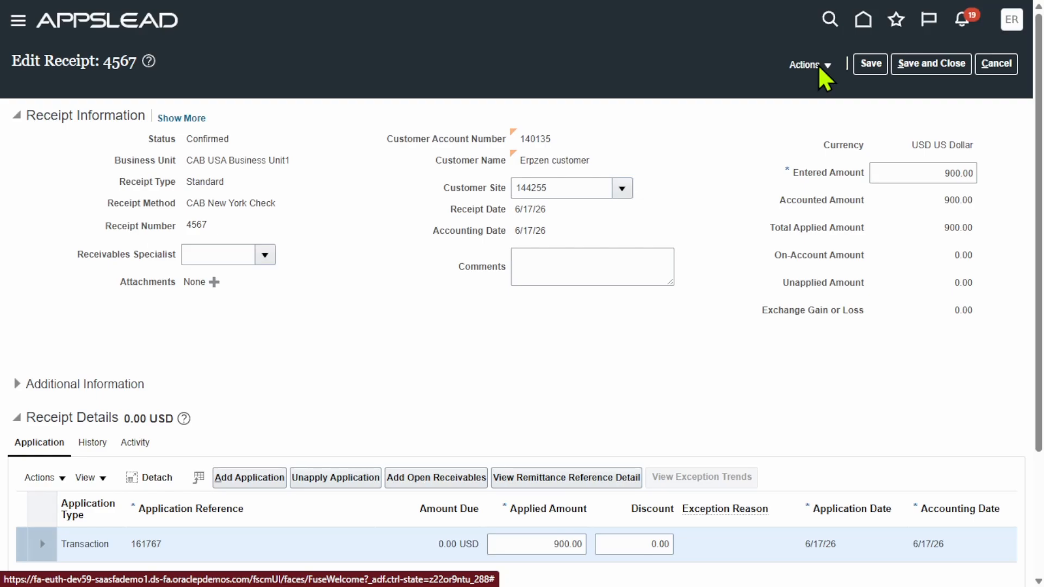
- Reverse the receipt with the category "Reverse payment" and the reason "Wrong customer", keeping the default dates
{"action": "left_click", "coordinate": [820, 68]}
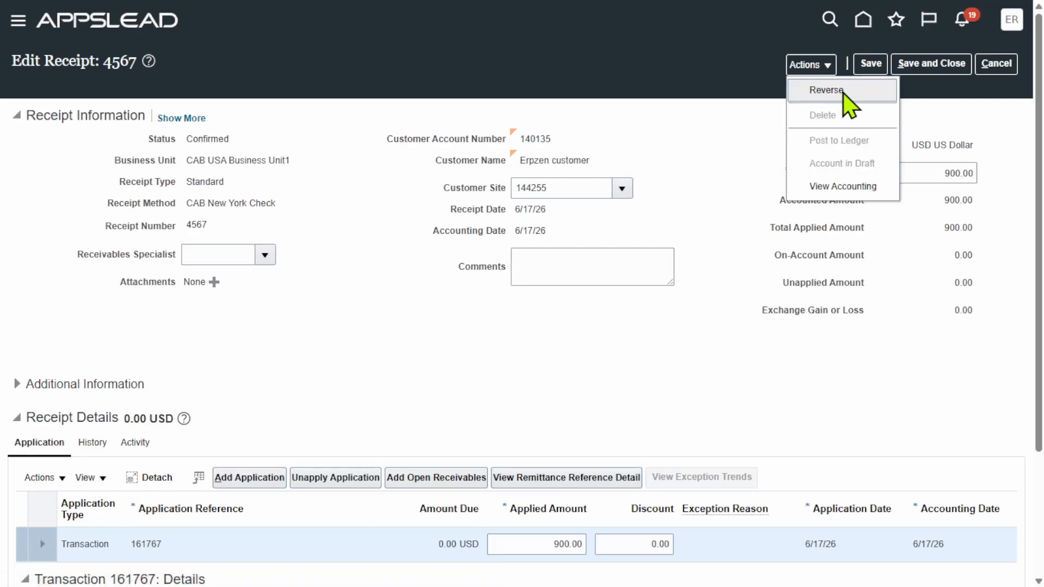
{"action": "left_click", "coordinate": [826, 90]}
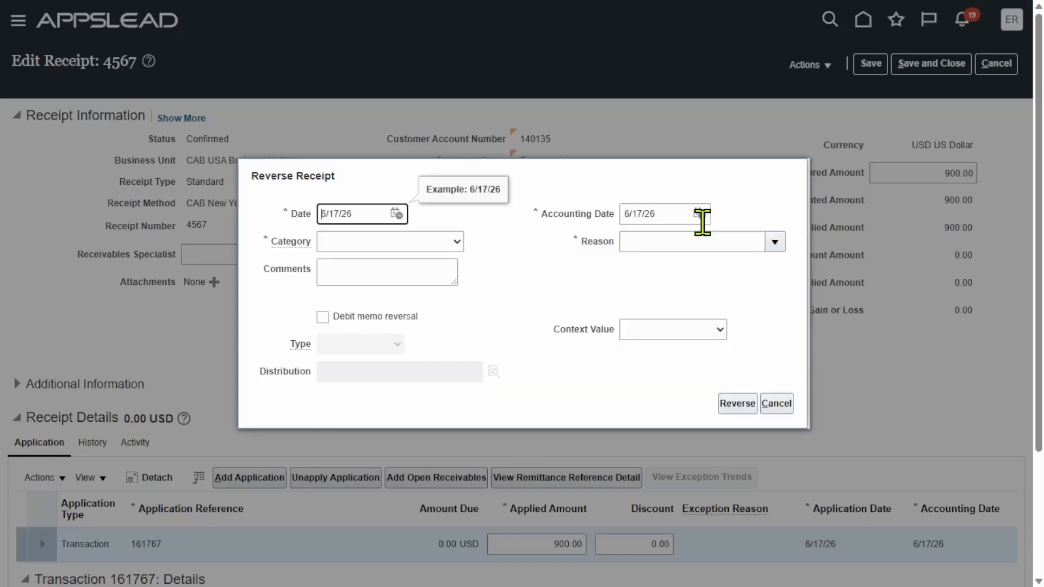
{"action": "left_click", "coordinate": [456, 242]}
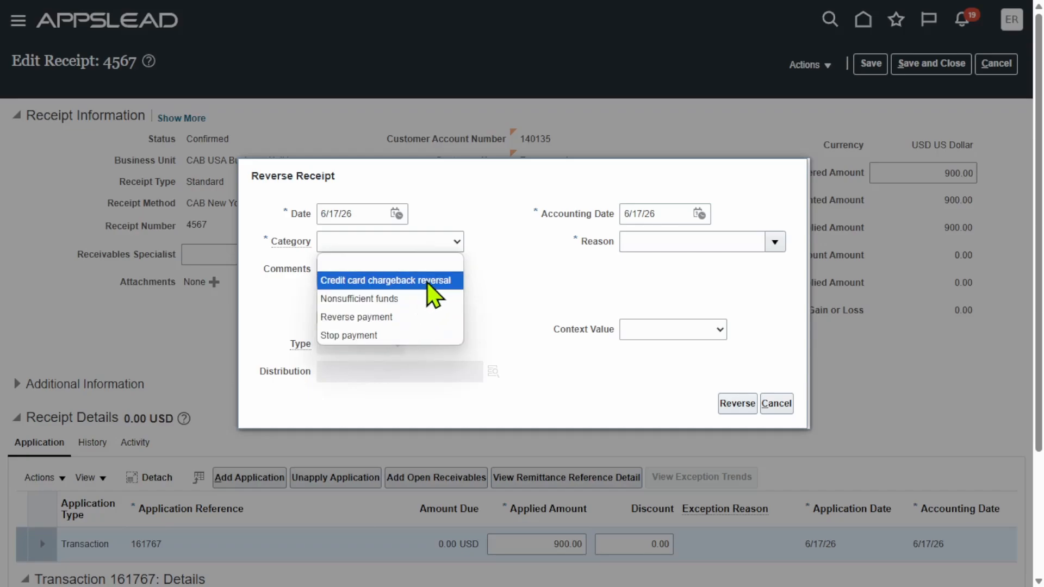
{"action": "left_click", "coordinate": [417, 326]}
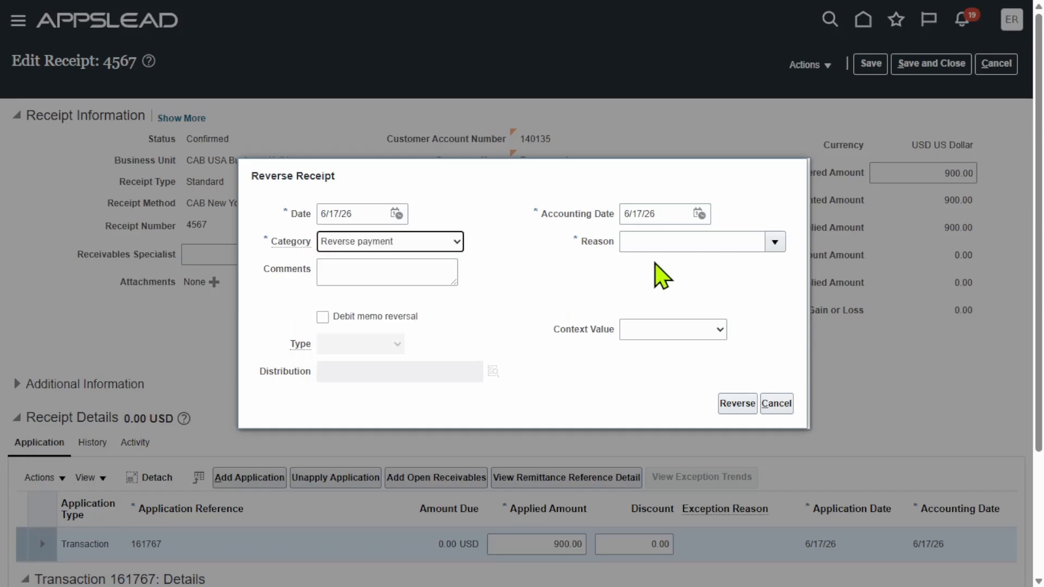
{"action": "left_click", "coordinate": [773, 244]}
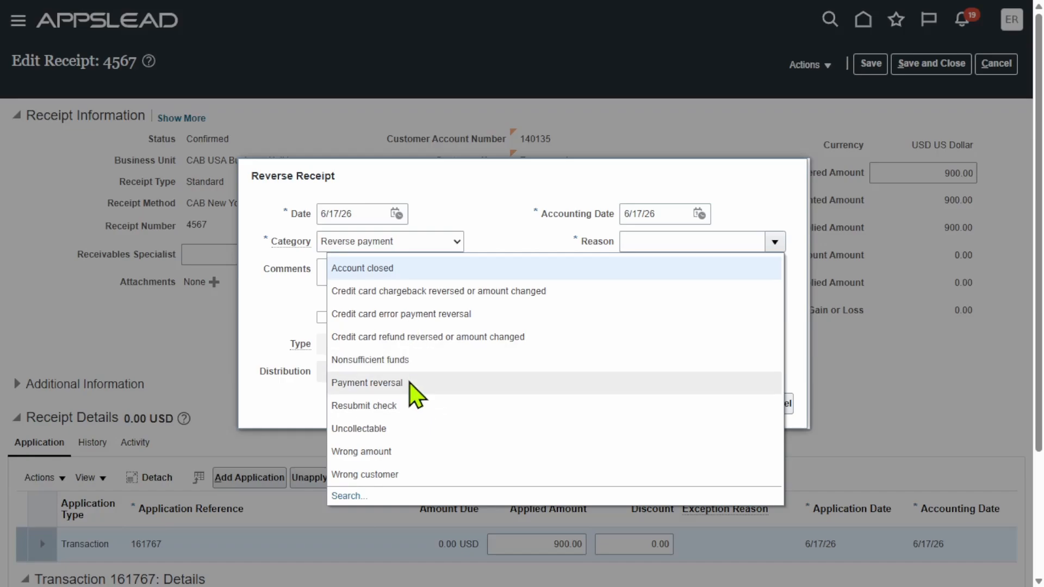
{"action": "left_click", "coordinate": [397, 473]}
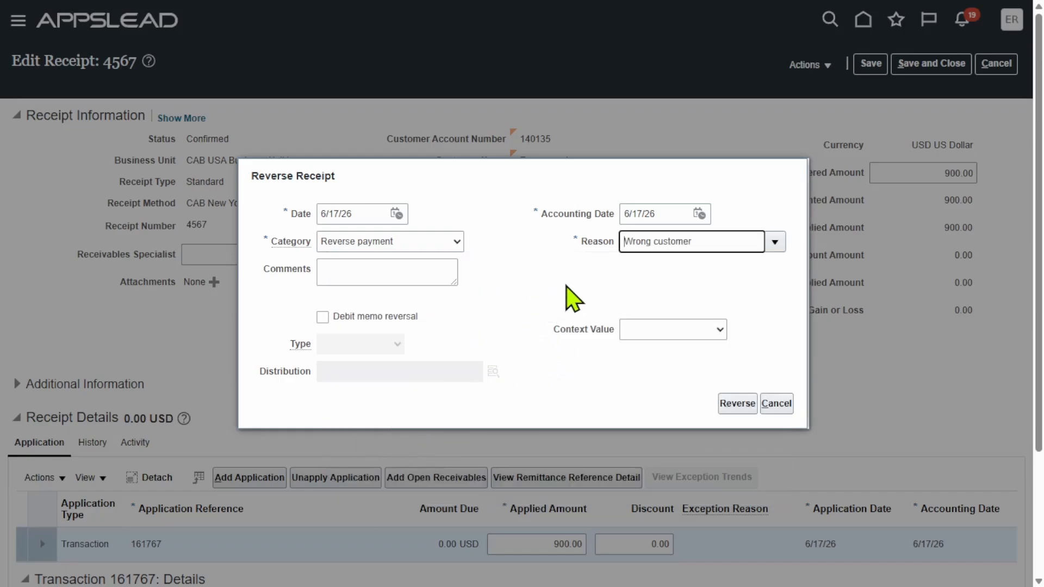
{"action": "left_click", "coordinate": [737, 403]}
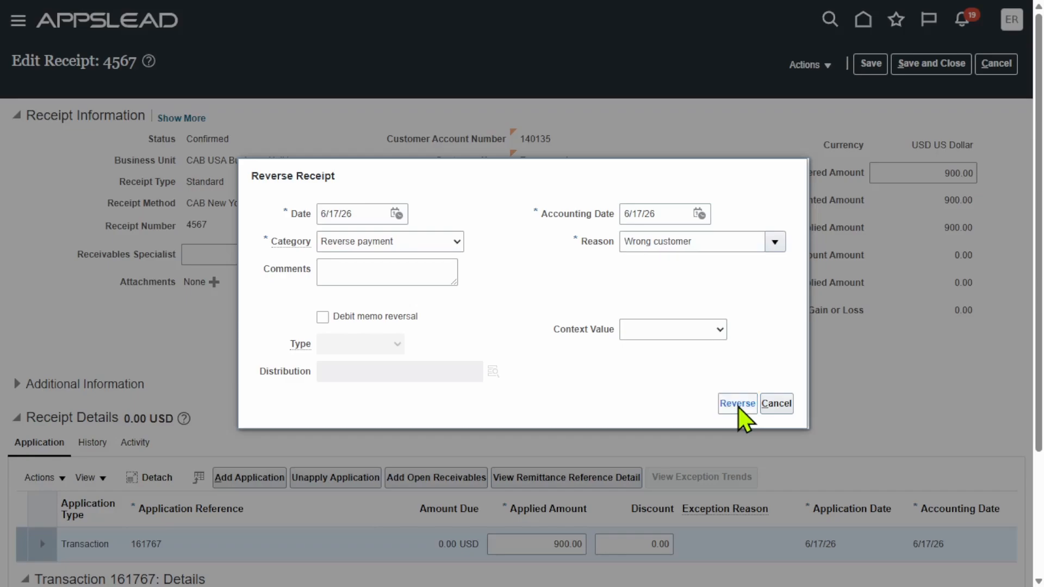
{"action": "left_click", "coordinate": [737, 405]}
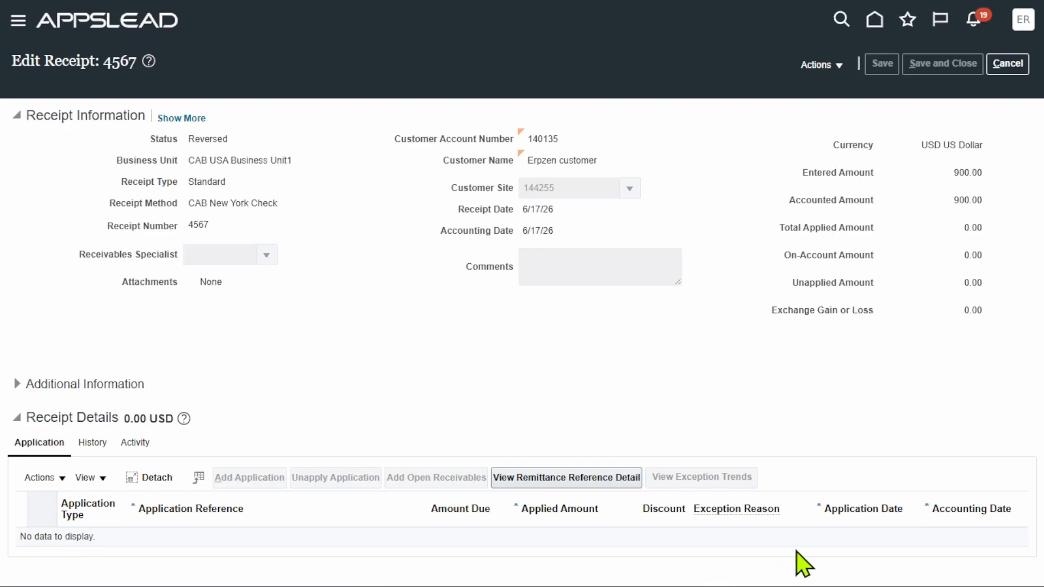
- Post the reversed receipt to the ledger and review the Receipt Reverse lines in its accounting
{"action": "left_click", "coordinate": [827, 65]}
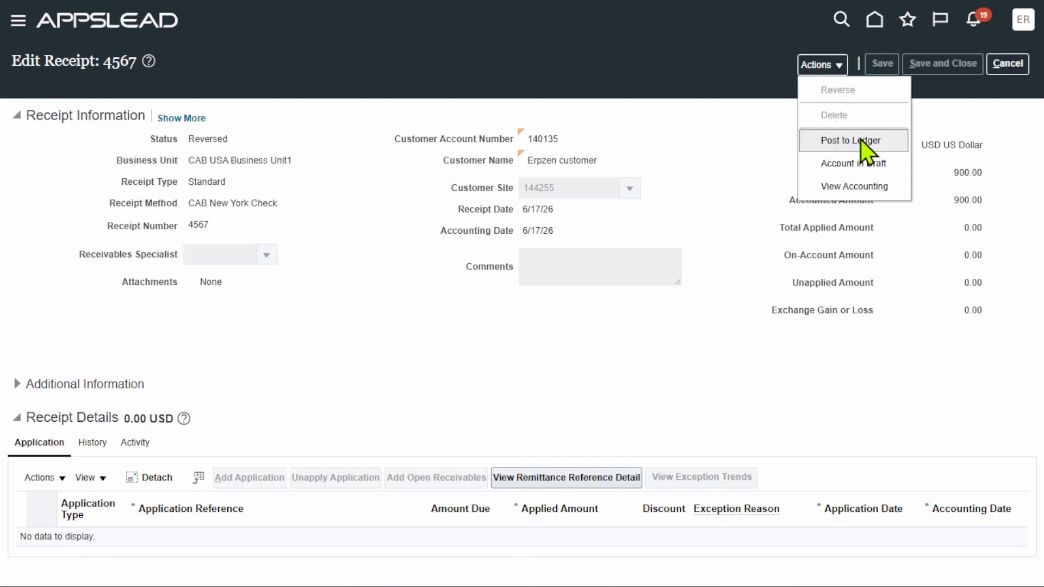
{"action": "left_click", "coordinate": [884, 143]}
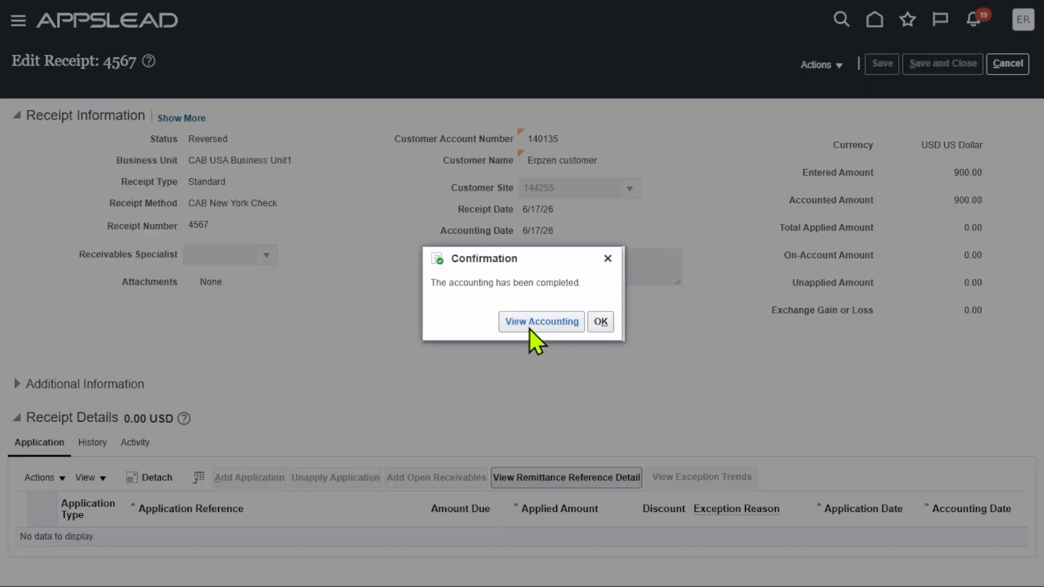
{"action": "left_click", "coordinate": [533, 326]}
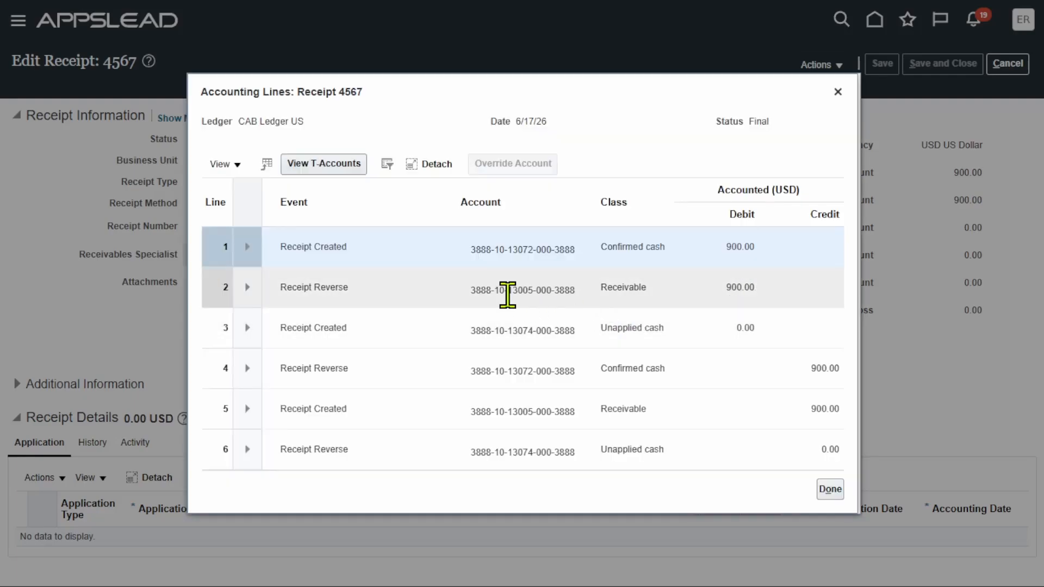
{"action": "left_click", "coordinate": [341, 285]}
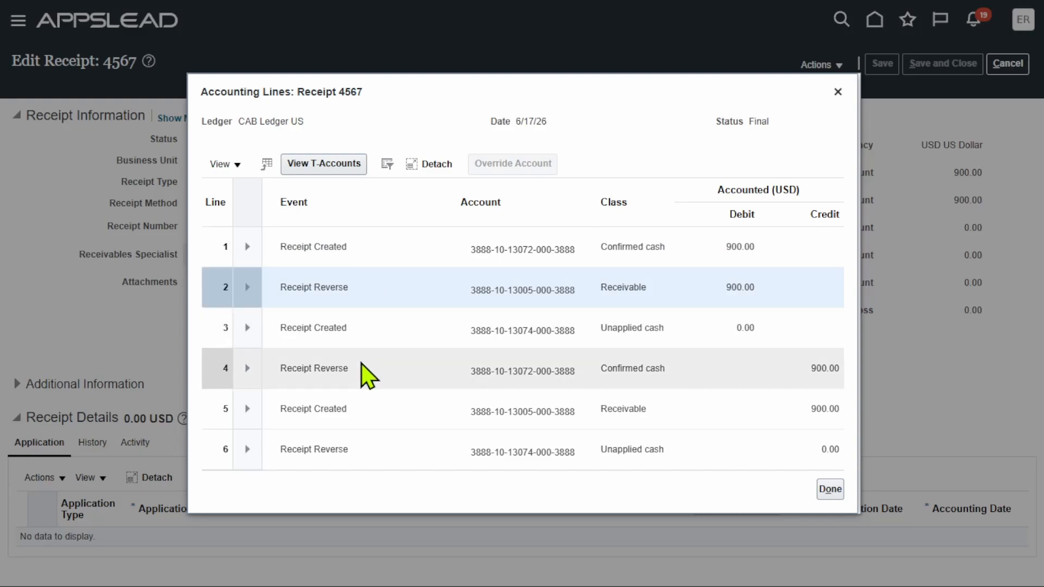
{"action": "left_click", "coordinate": [360, 382]}
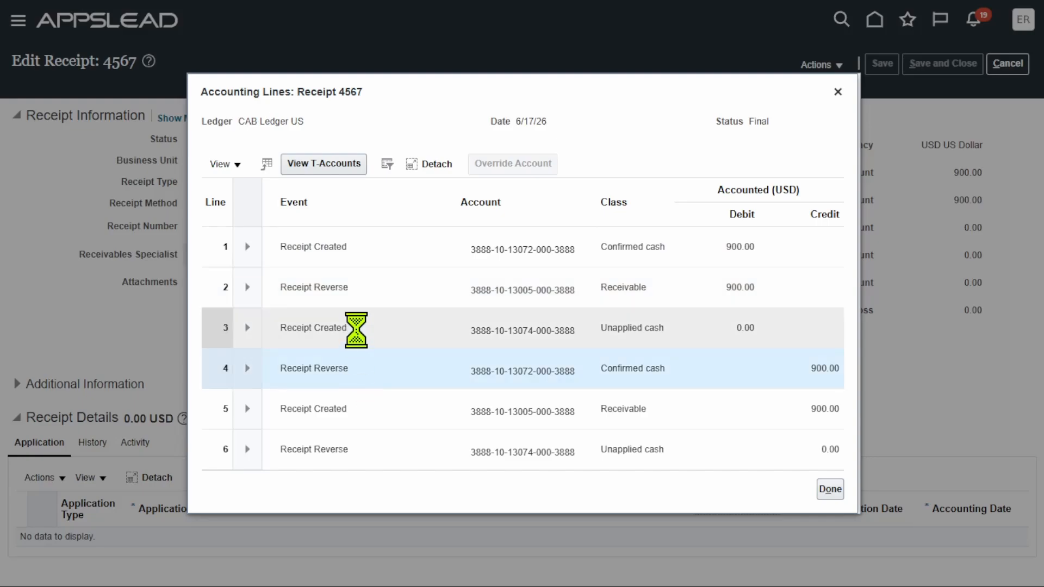
{"action": "left_click", "coordinate": [360, 288]}
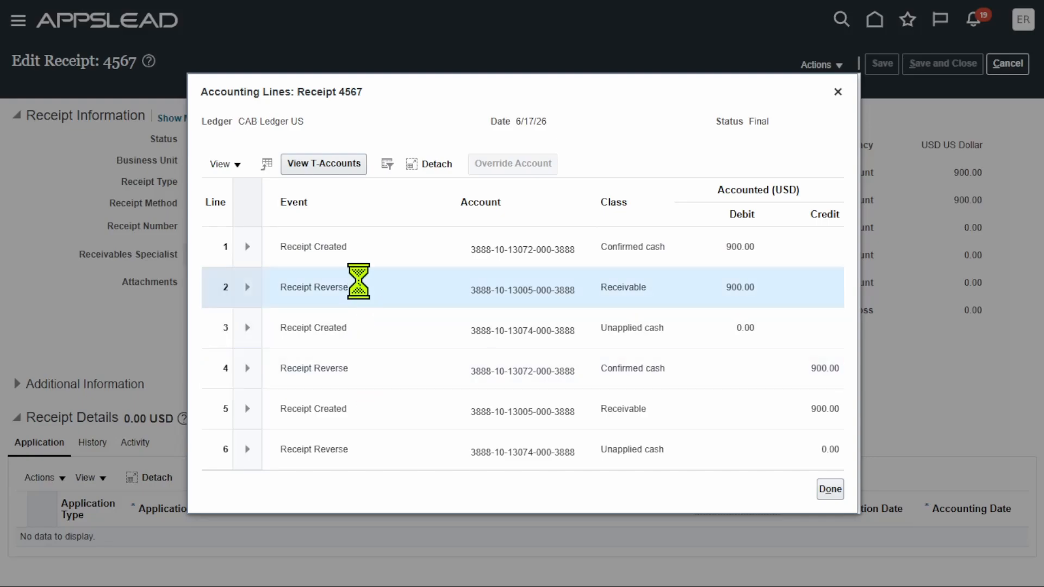
{"action": "left_click", "coordinate": [363, 371]}
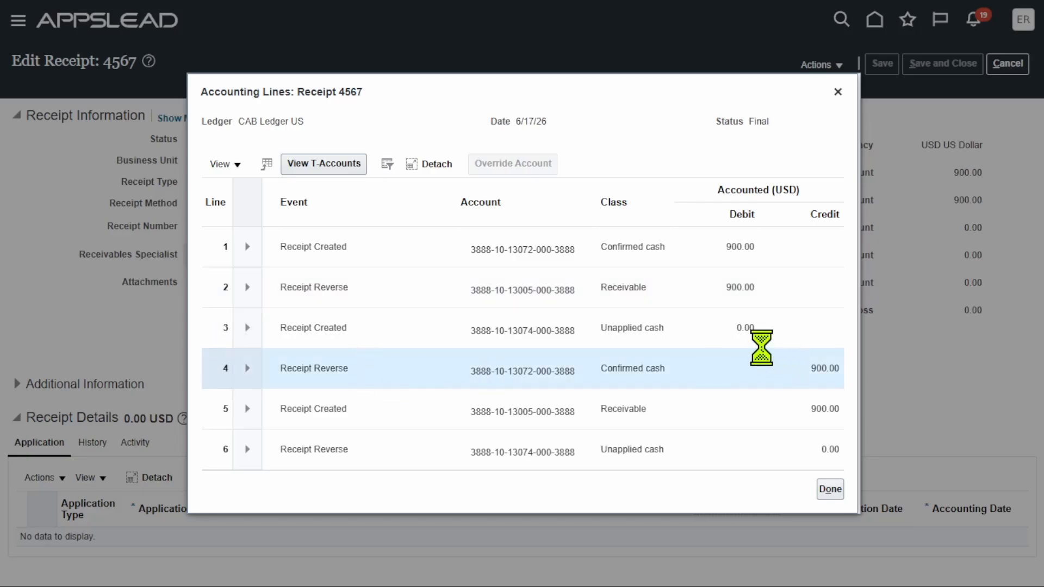
{"action": "left_click", "coordinate": [659, 288]}
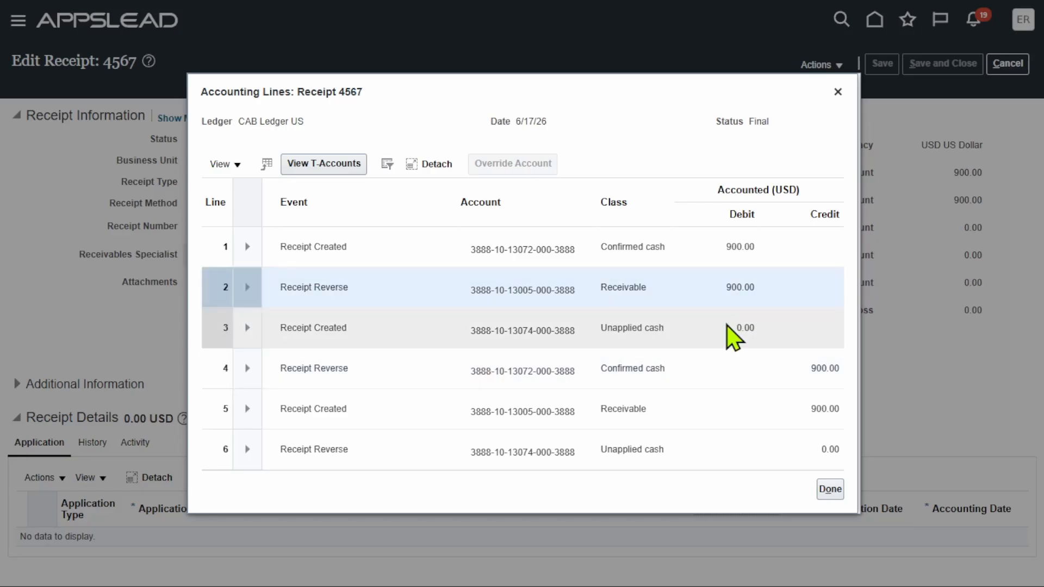
- Switch to the Excel workbook and copy "Receivable" from cell F5 into cell I4
{"action": "key", "text": "super"}
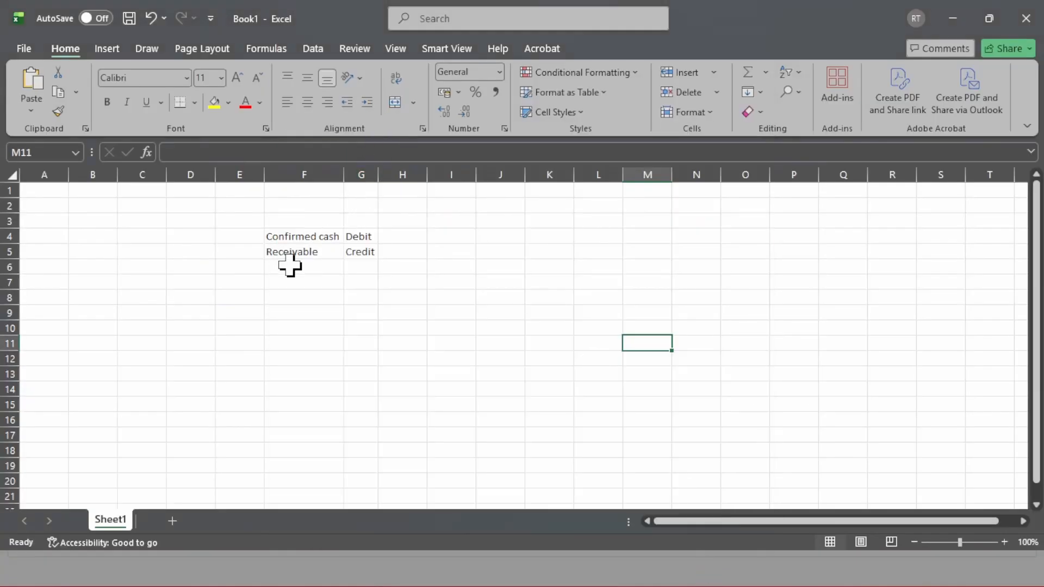
{"action": "left_click", "coordinate": [278, 255]}
{"action": "key", "text": "ctrl+c"}
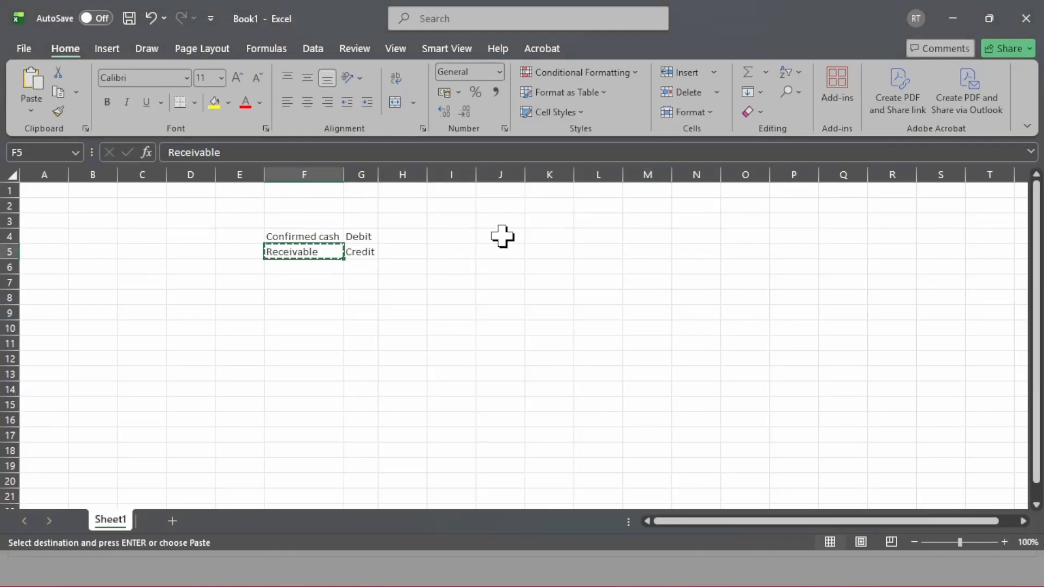
{"action": "key", "text": "Right"}
{"action": "key", "text": "Right"}
{"action": "key", "text": "Up"}
{"action": "key", "text": "Right"}
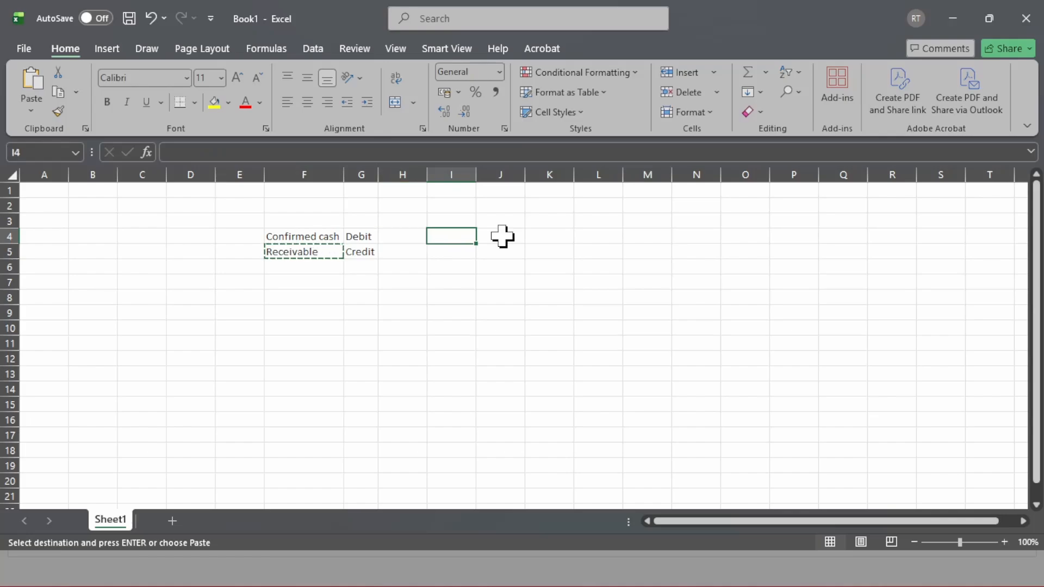
{"action": "key", "text": "ctrl+v"}
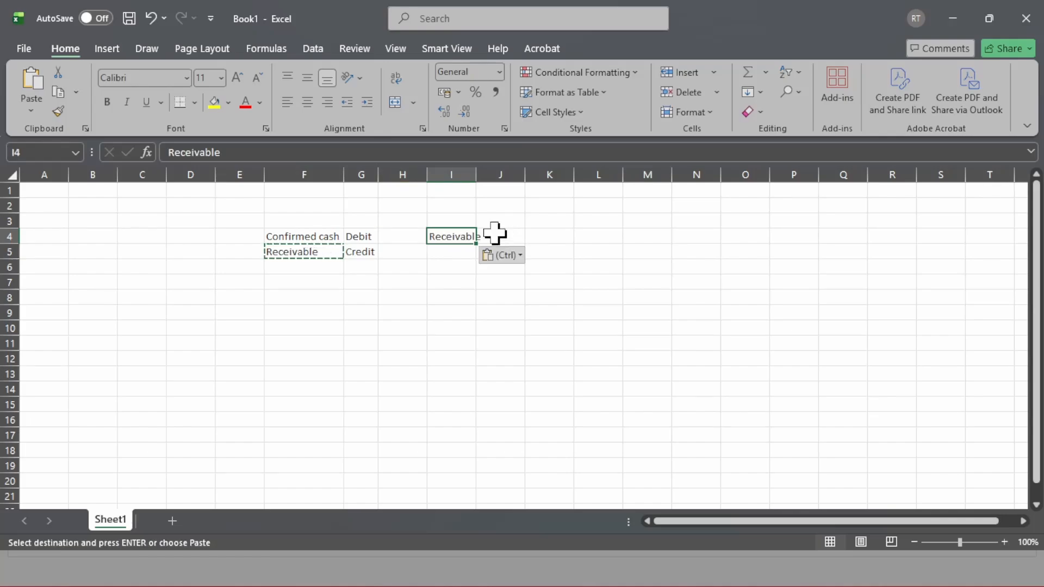
- Copy "Confirmed cash" from cell F4 into cell I5, below Receivable
{"action": "left_click", "coordinate": [295, 231]}
{"action": "key", "text": "ctrl+c"}
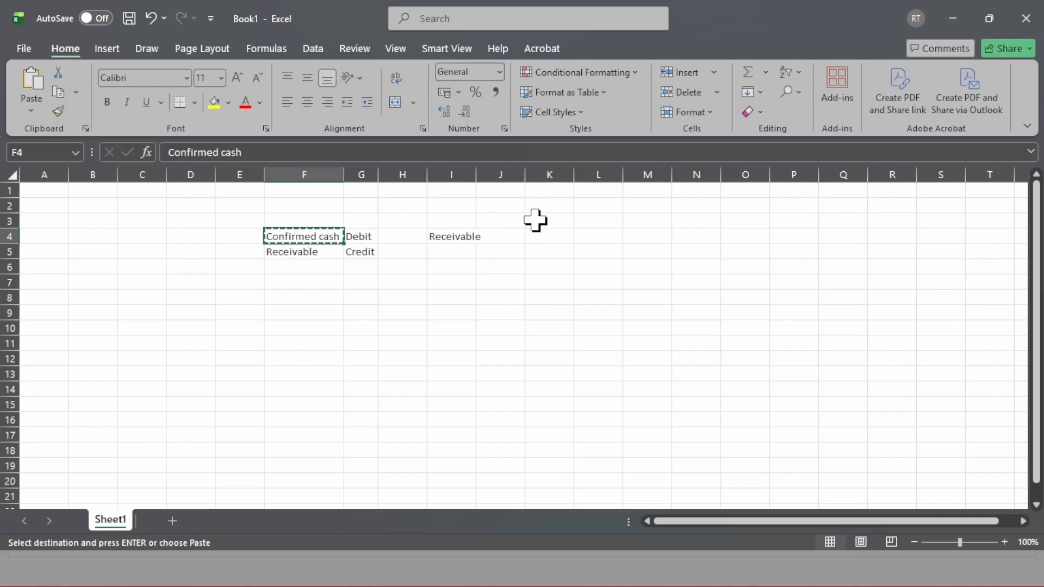
{"action": "key", "text": "Right"}
{"action": "key", "text": "Right"}
{"action": "key", "text": "Right"}
{"action": "key", "text": "Down"}
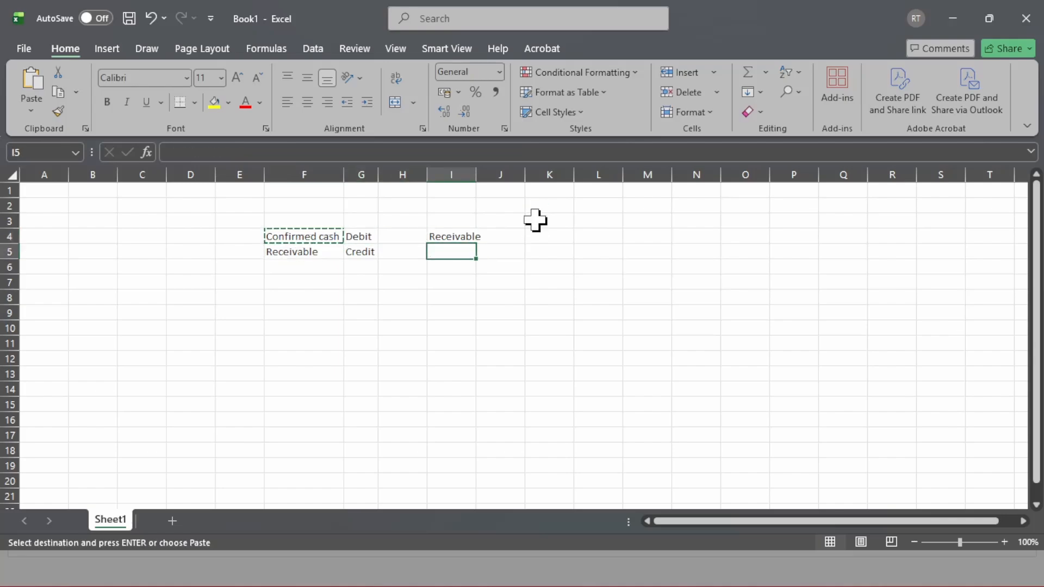
{"action": "key", "text": "ctrl+v"}
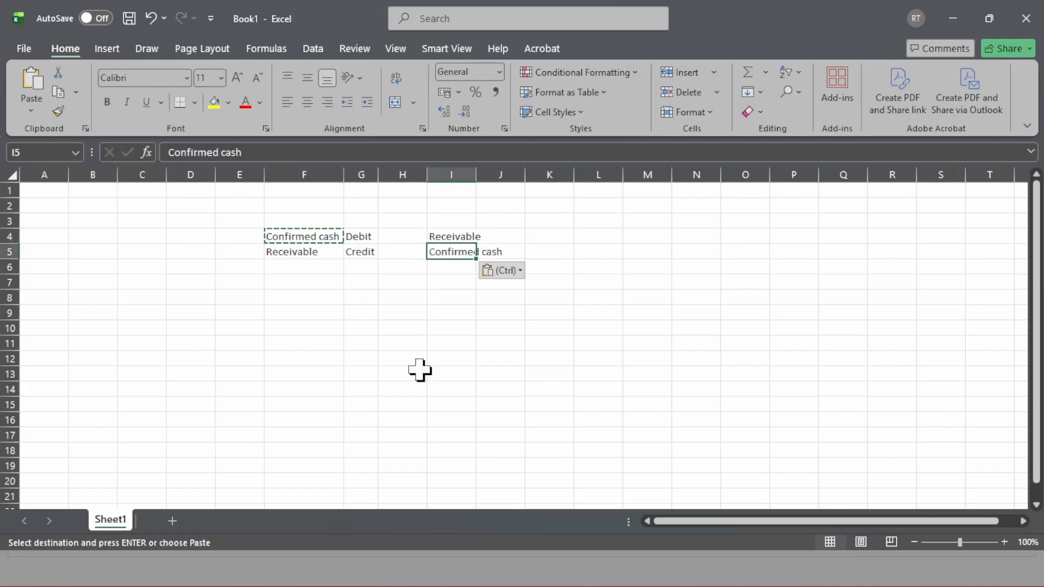
{"action": "left_click", "coordinate": [403, 327]}
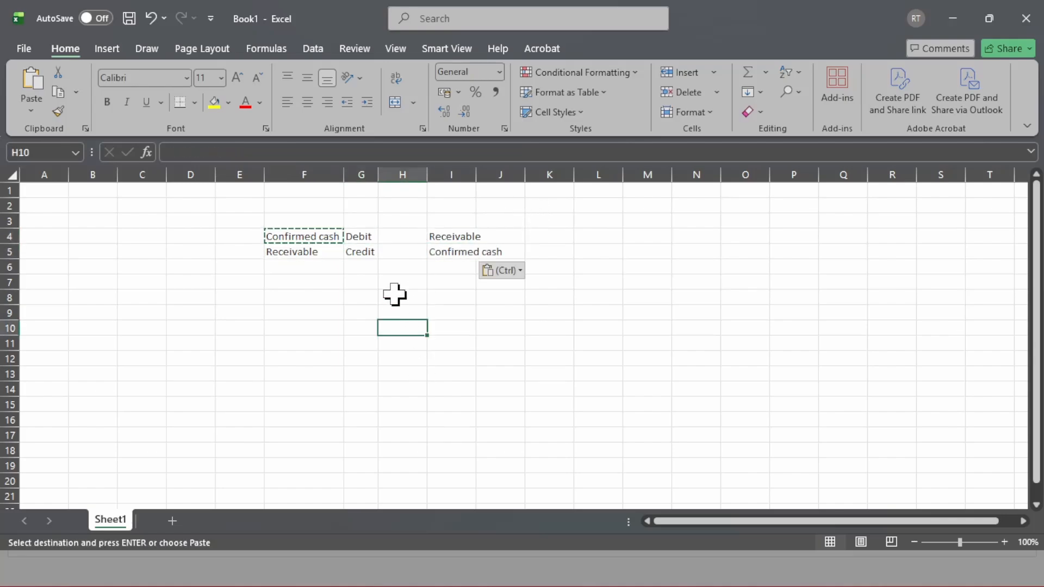
- Copy "Debit" from cell G4 into cell J4, beside the new Receivable entry
{"action": "left_click", "coordinate": [359, 236]}
{"action": "key", "text": "ctrl+c"}
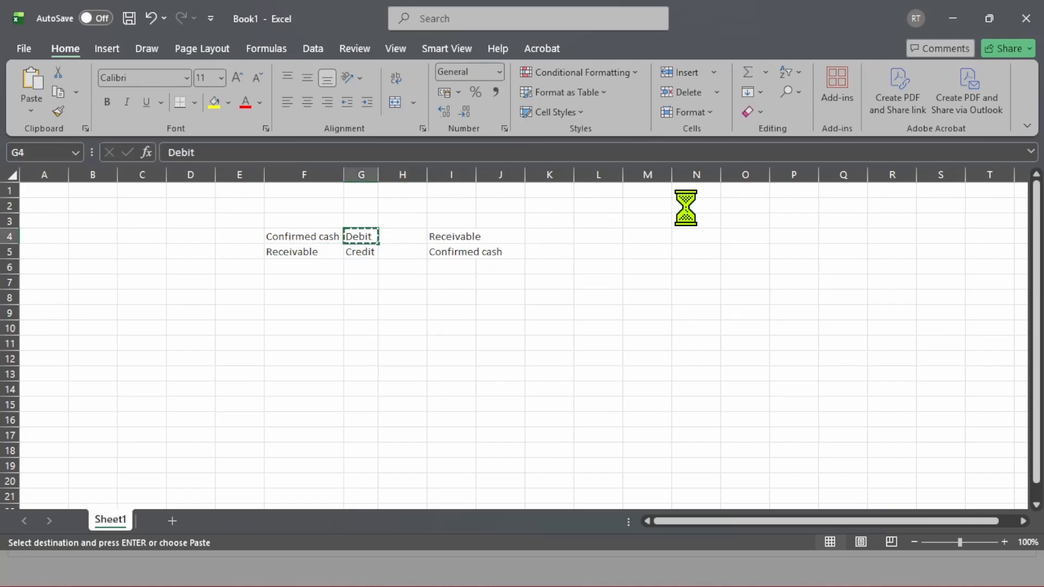
{"action": "key", "text": "Right"}
{"action": "key", "text": "Right"}
{"action": "key", "text": "Right"}
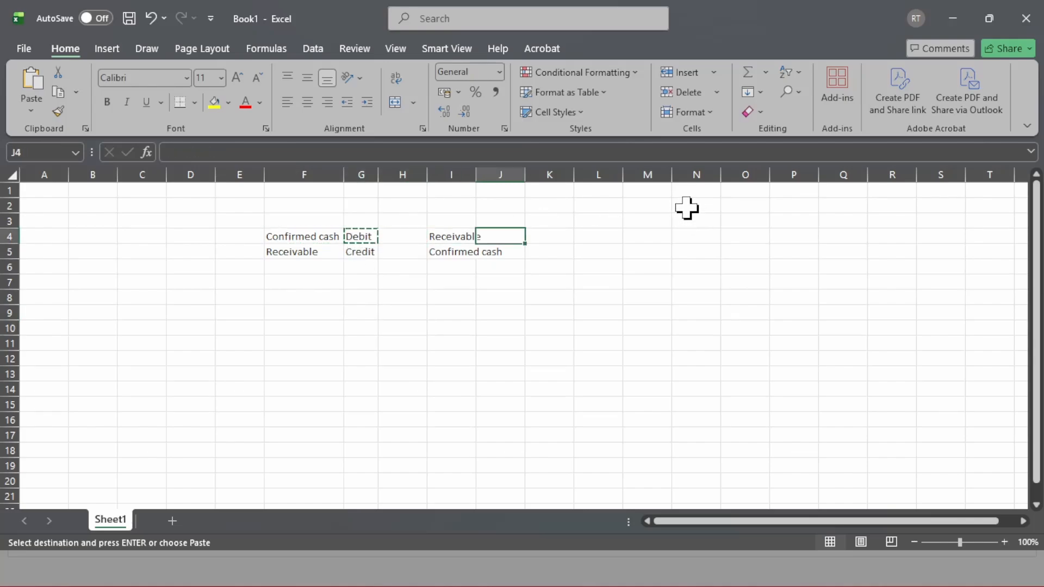
{"action": "key", "text": "ctrl+v"}
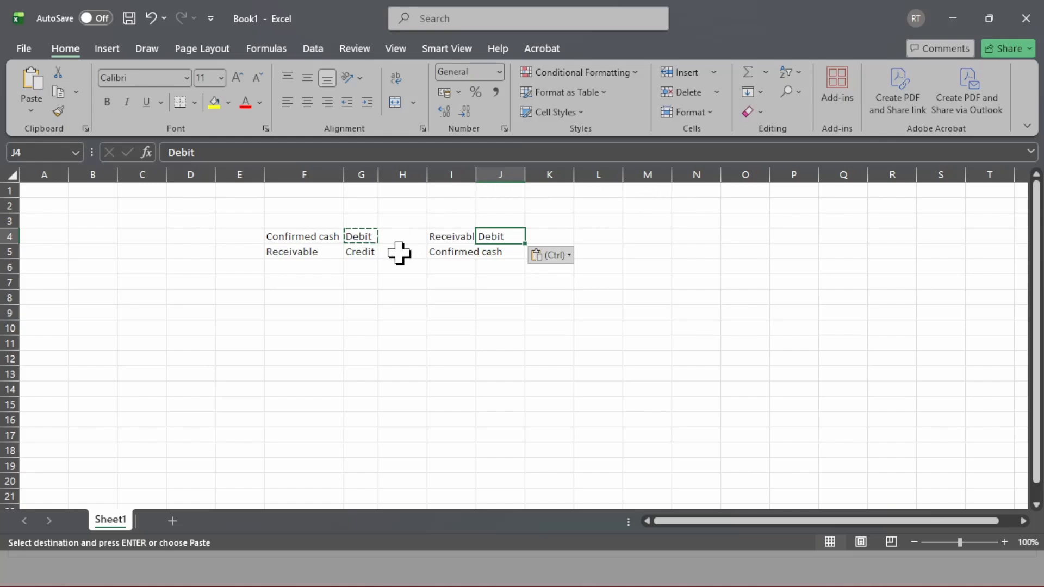
- Copy "Credit" from cell G5 into cell J5, beside the new Confirmed cash entry
{"action": "left_click", "coordinate": [359, 250]}
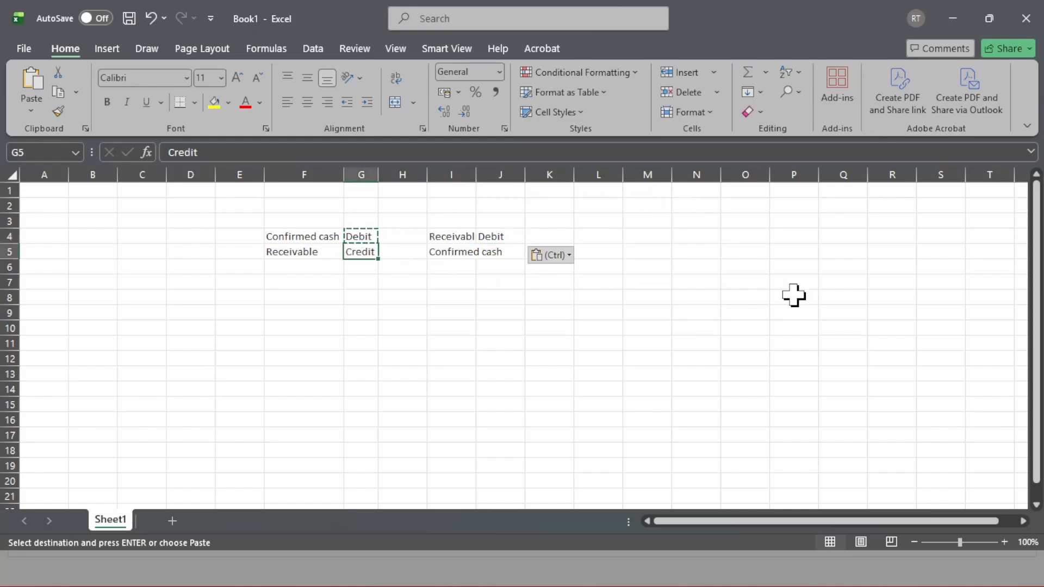
{"action": "key", "text": "ctrl+c"}
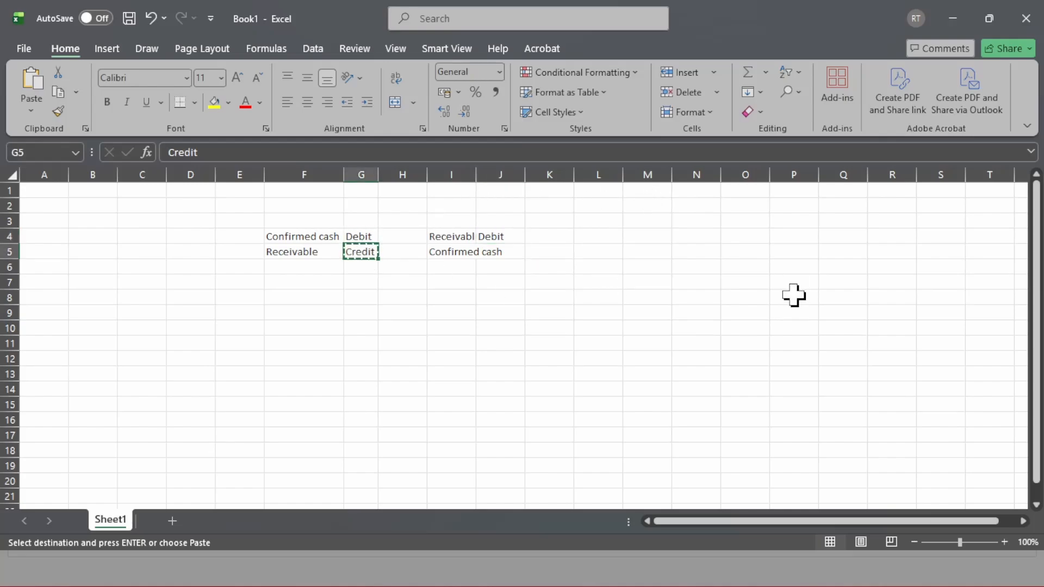
{"action": "left_click", "coordinate": [501, 252]}
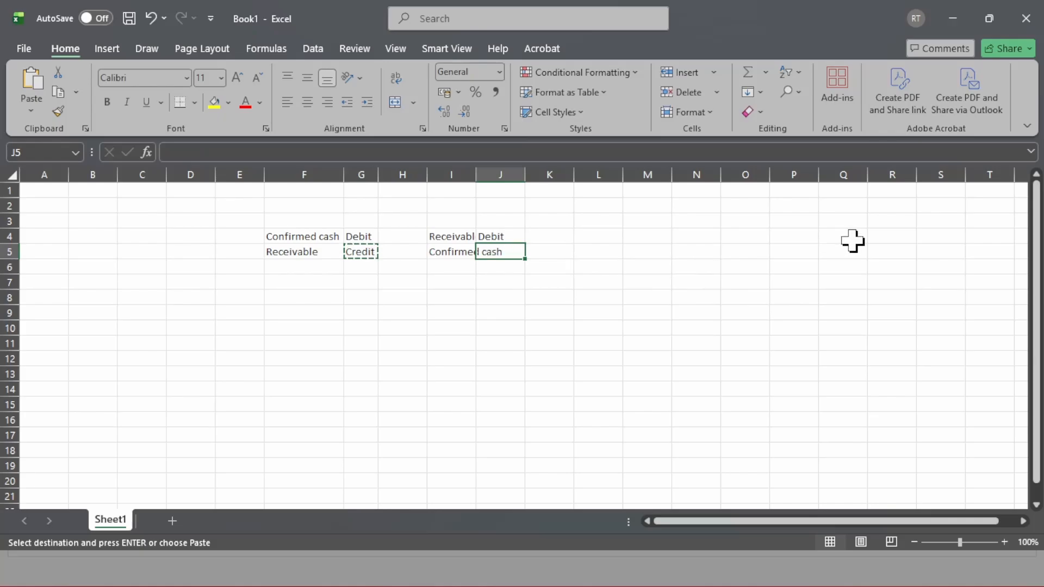
{"action": "key", "text": "ctrl+v"}
{"action": "key", "text": "ctrl"}
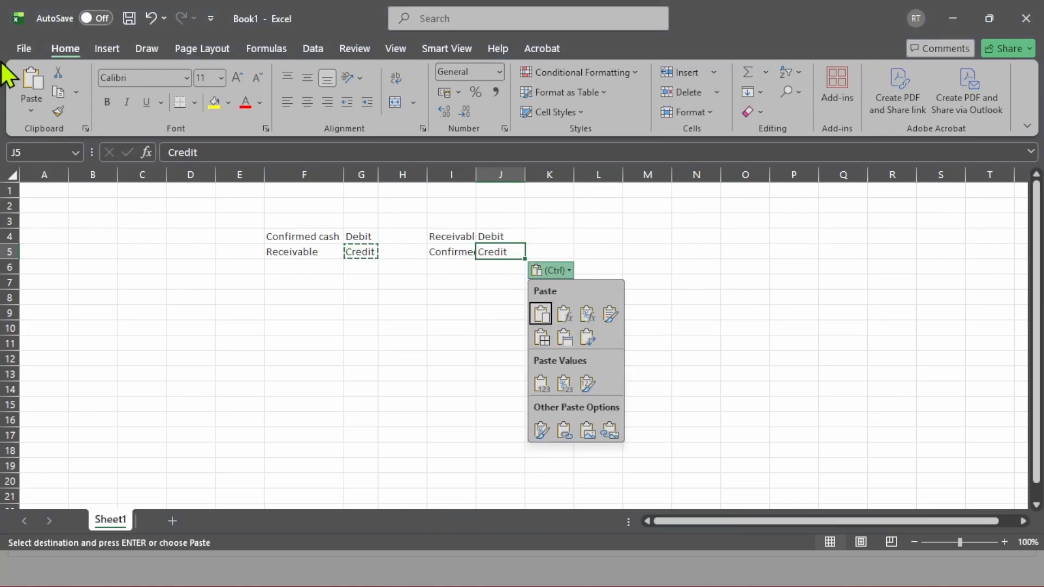
{"action": "key", "text": "Escape"}
- Autofit all column widths in the sheet and look over the original and reversal entries in rows 4 and 5
{"action": "left_click", "coordinate": [8, 175]}
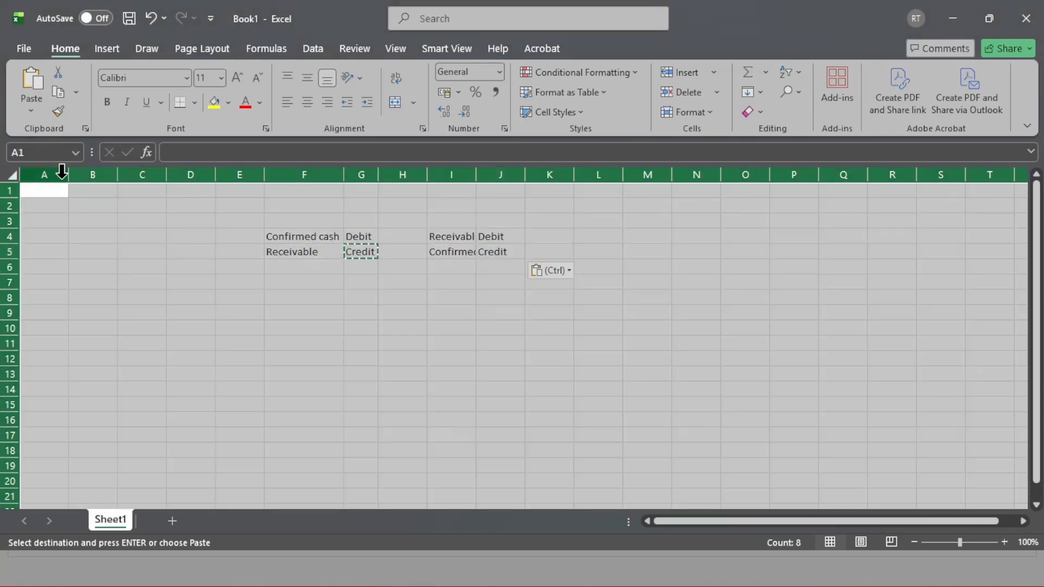
{"action": "double_click", "coordinate": [69, 174]}
{"action": "left_click", "coordinate": [489, 376]}
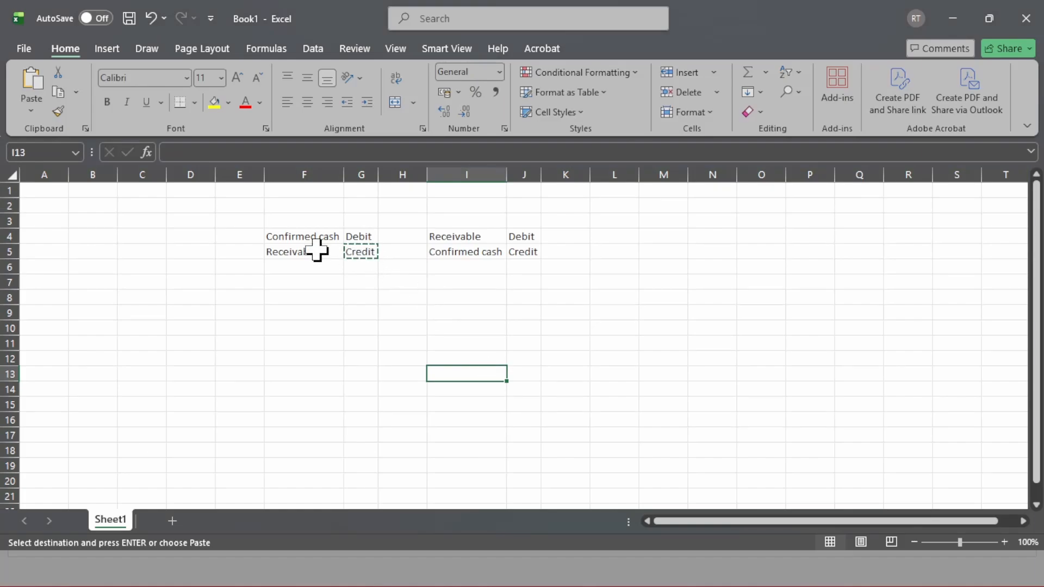
{"action": "left_click_drag", "start_coordinate": [266, 231], "coordinate": [515, 252]}
{"action": "left_click", "coordinate": [533, 313]}
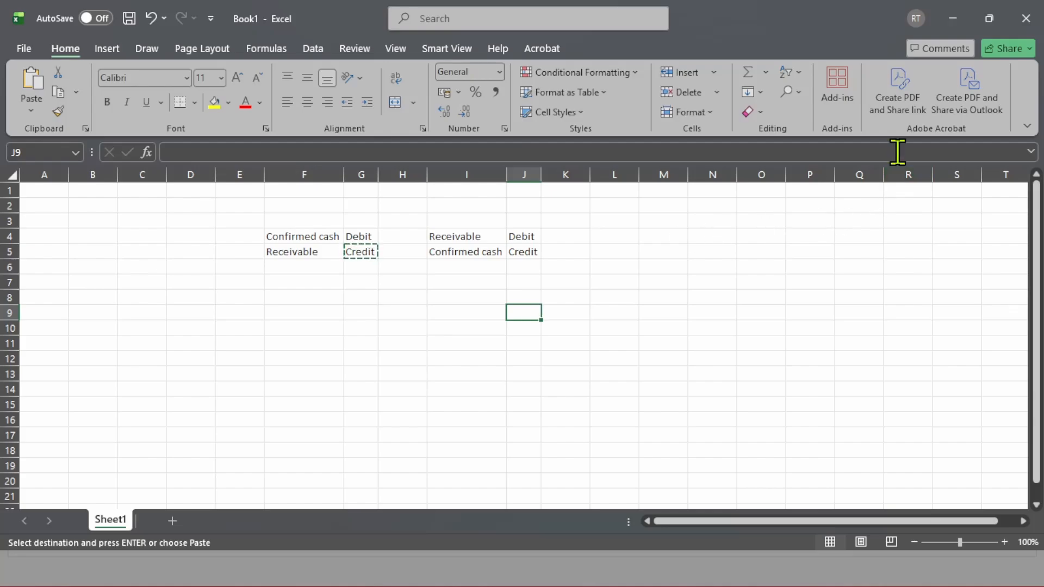
- Return from Excel to Oracle Fusion, close the accounting lines and go to the home page
{"action": "left_click", "coordinate": [951, 14]}
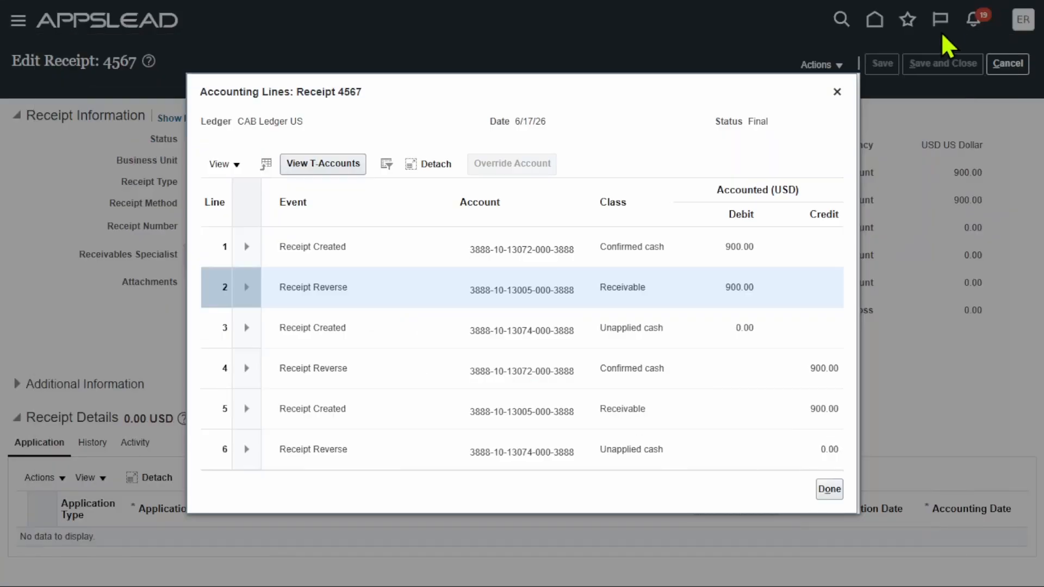
{"action": "left_click", "coordinate": [837, 92]}
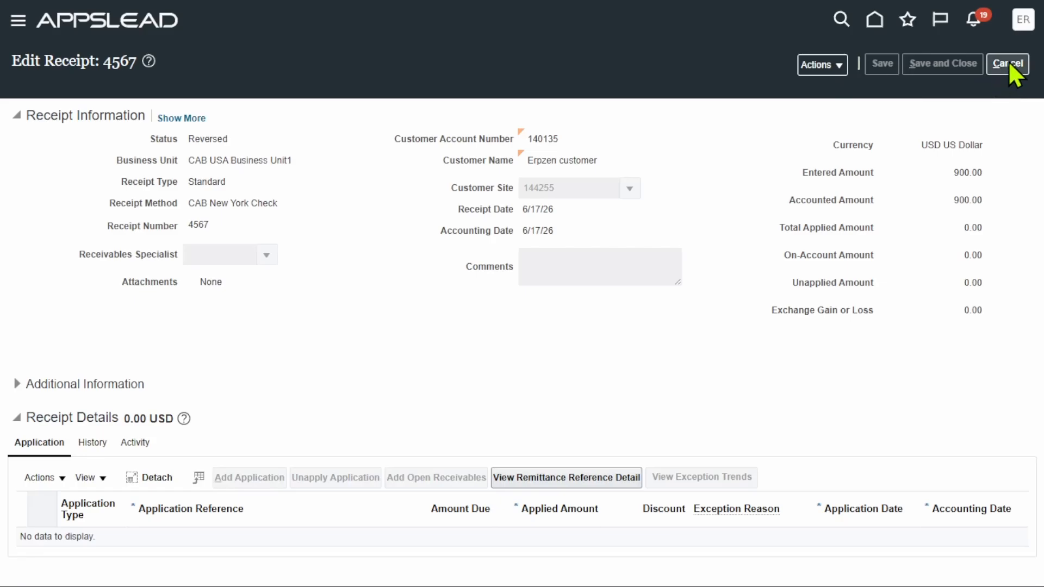
{"action": "left_click", "coordinate": [875, 21]}
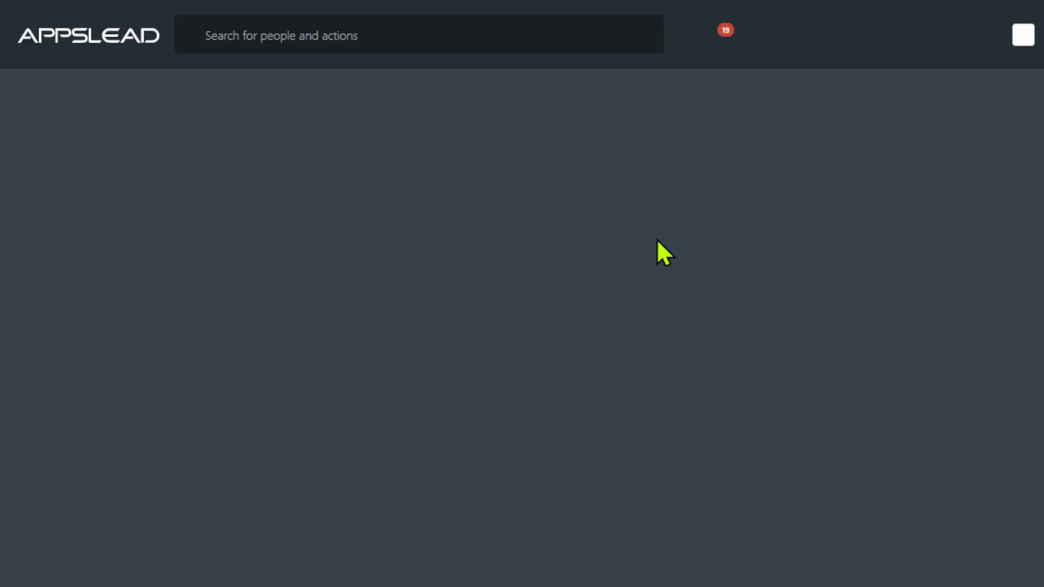